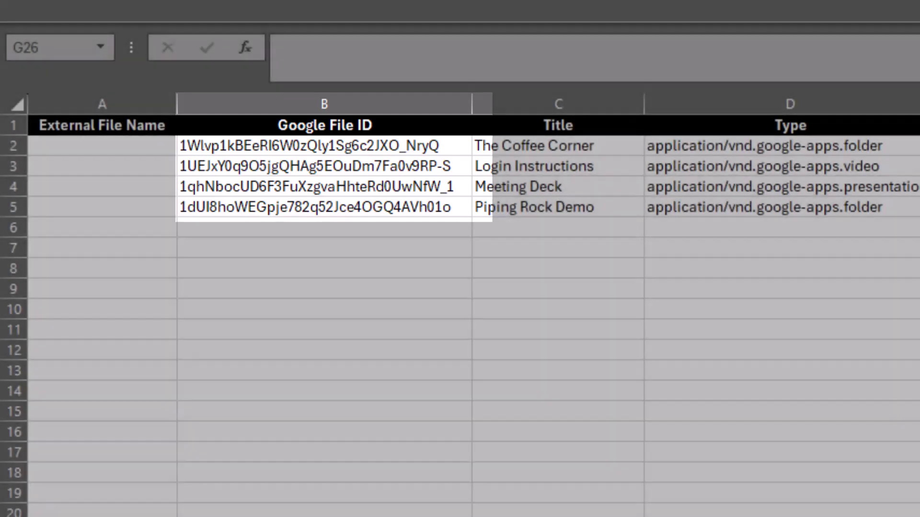
Load The Coffee Corner folder in Google Drive and highlight its folder ID in the address bar.
{"action": "key", "text": "alt+Tab"}
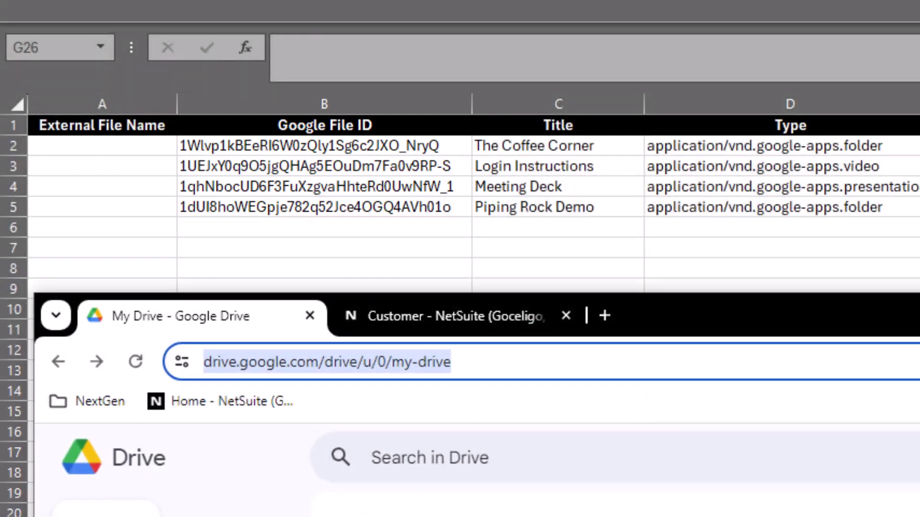
{"action": "key", "text": "Return"}
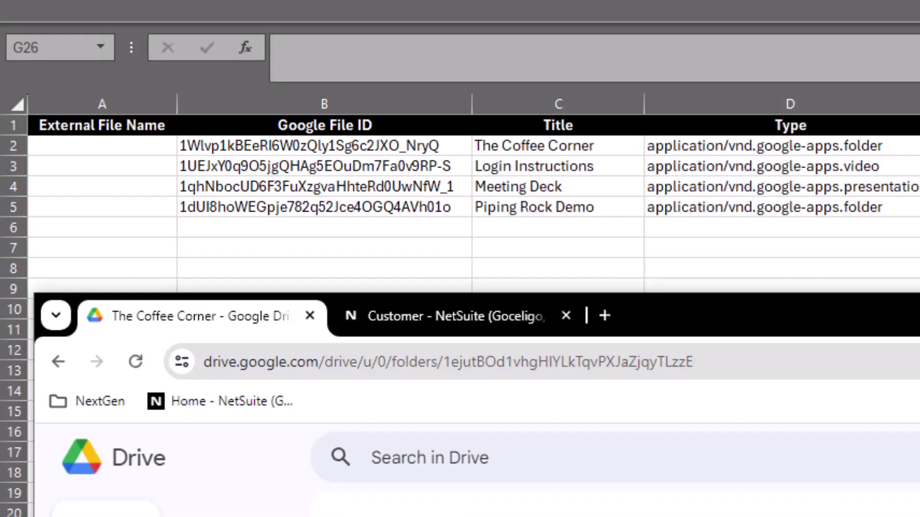
{"action": "left_click", "coordinate": [717, 365]}
{"action": "left_click_drag", "start_coordinate": [716, 366], "coordinate": [445, 366]}
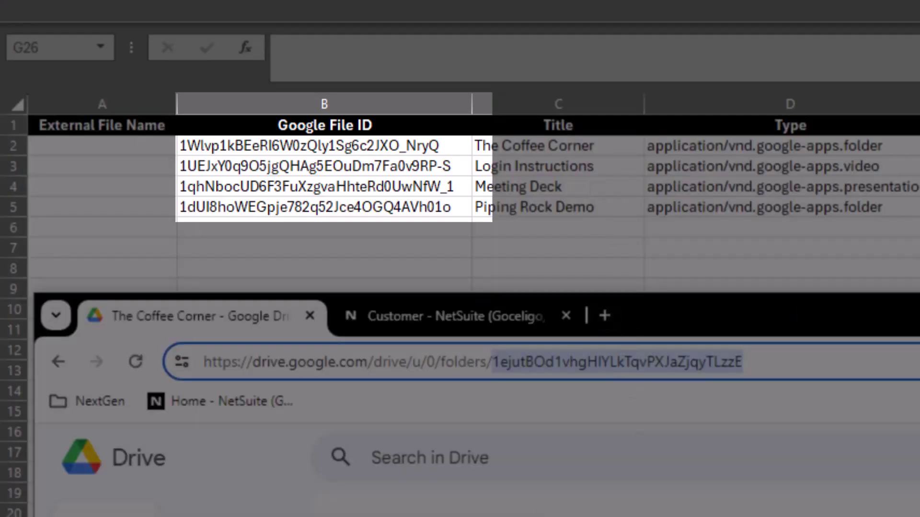
{"action": "key", "text": "alt+Tab"}
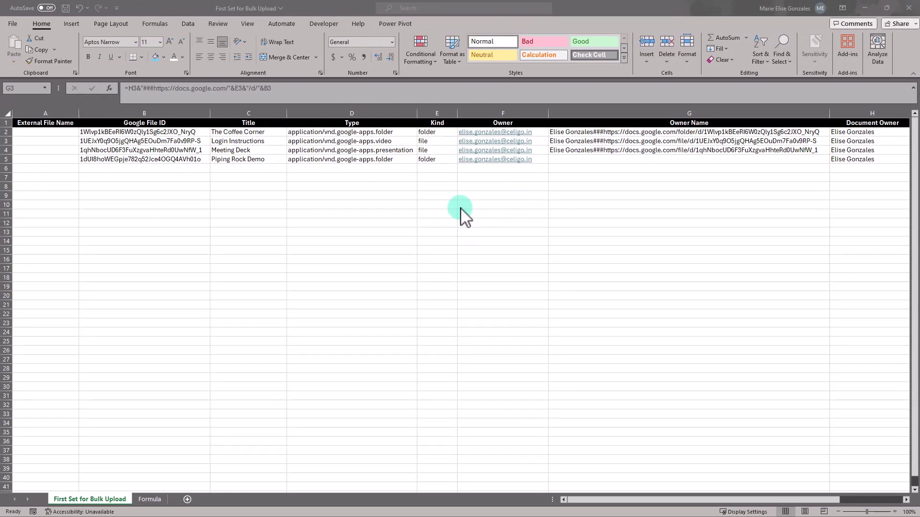
Inspect the Owner Name formula in cell G2, then move to empty cell G10.
{"action": "left_click", "coordinate": [616, 133]}
{"action": "double_click", "coordinate": [616, 132]}
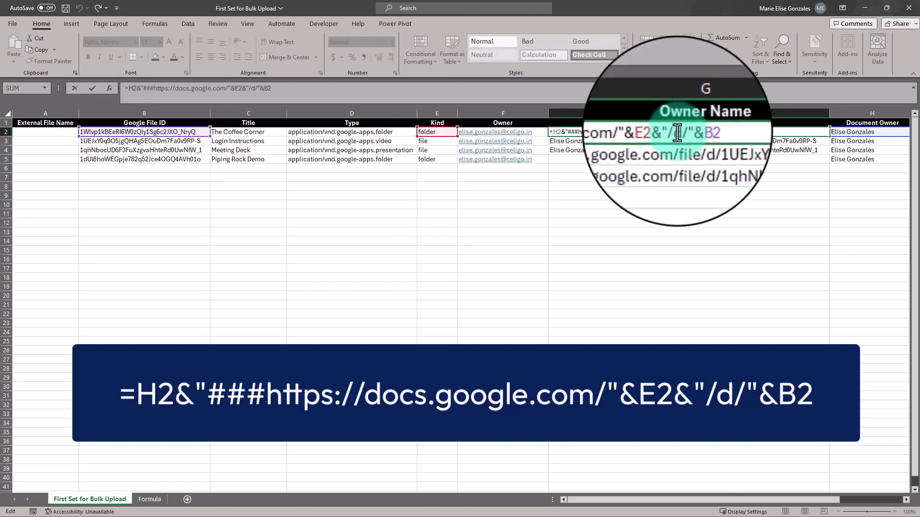
{"action": "left_click", "coordinate": [613, 207]}
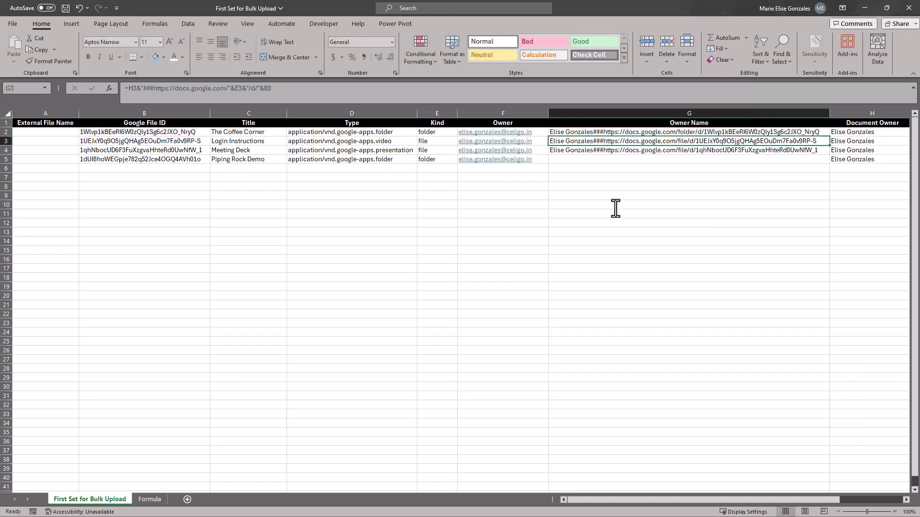
{"action": "key", "text": "alt+Tab"}
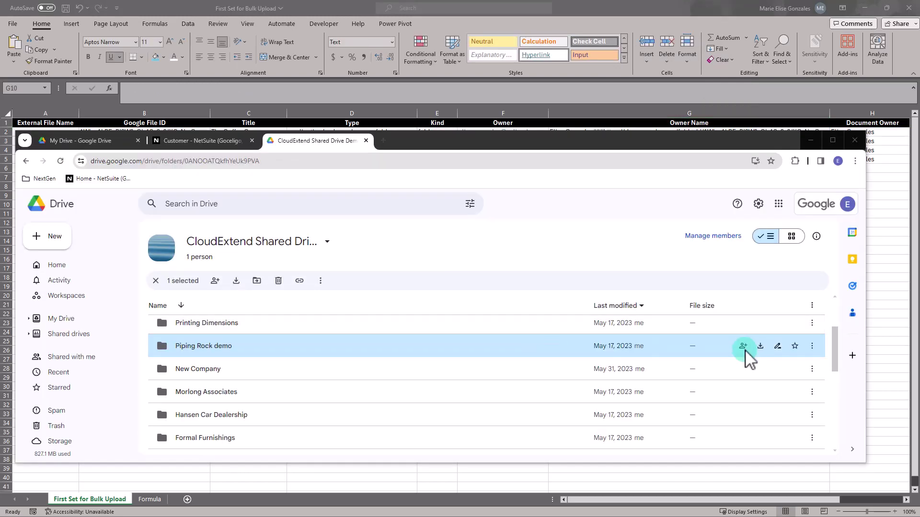
Copy the Piping Rock demo folder's share link from Drive and paste it into G10.
{"action": "left_click", "coordinate": [812, 346]}
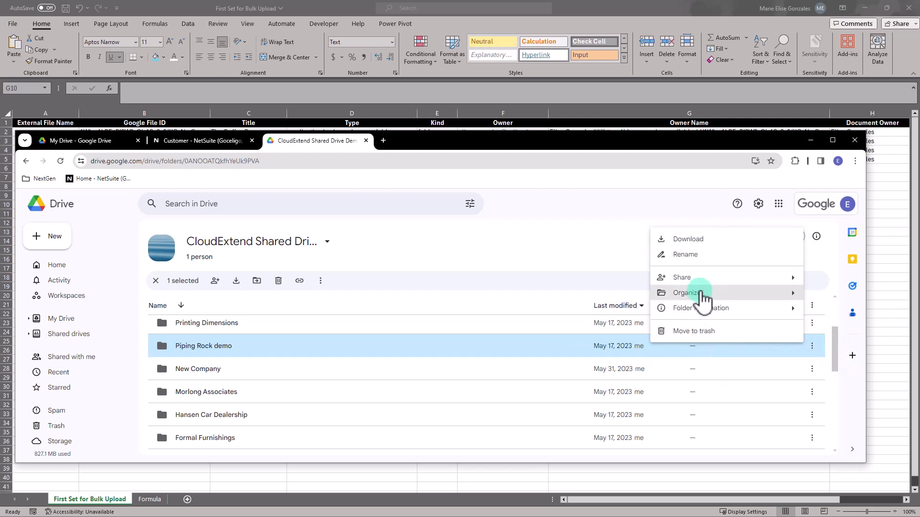
{"action": "mouse_move", "coordinate": [645, 277]}
{"action": "left_click", "coordinate": [606, 298]}
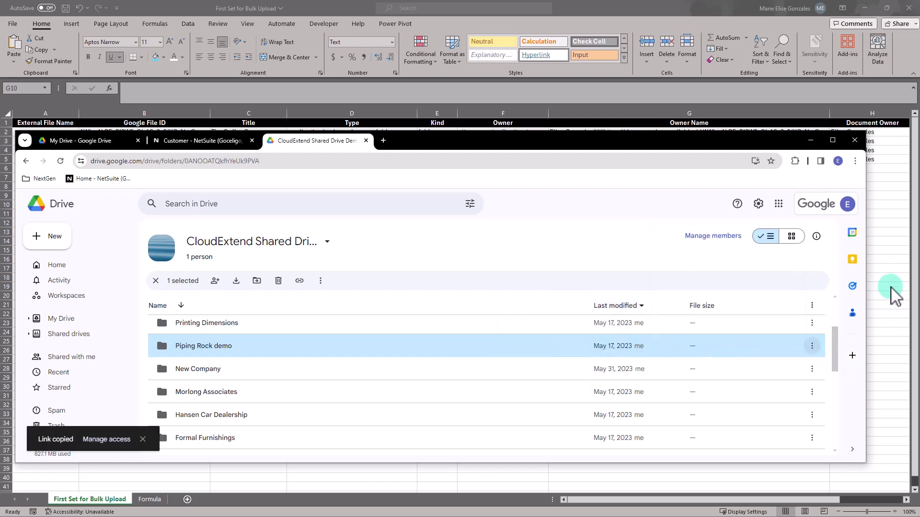
{"action": "key", "text": "alt+Tab"}
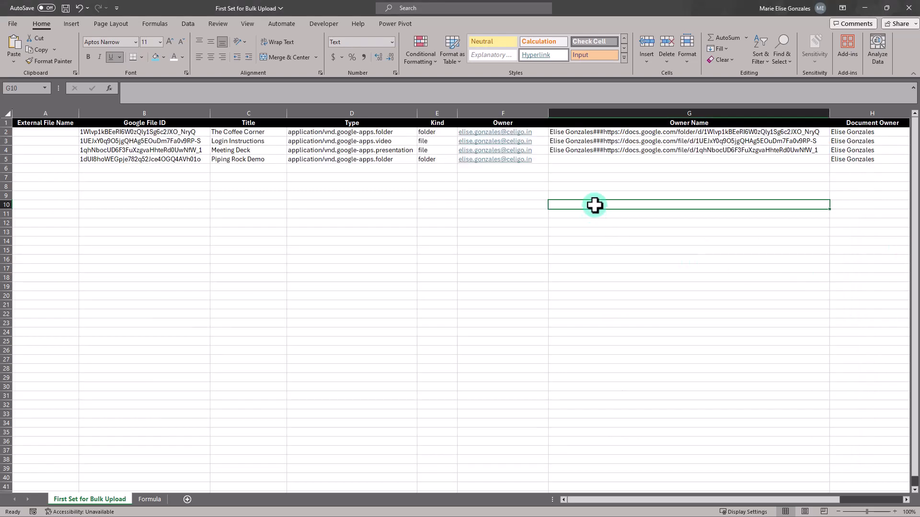
{"action": "key", "text": "ctrl+v"}
{"action": "left_click", "coordinate": [610, 258]}
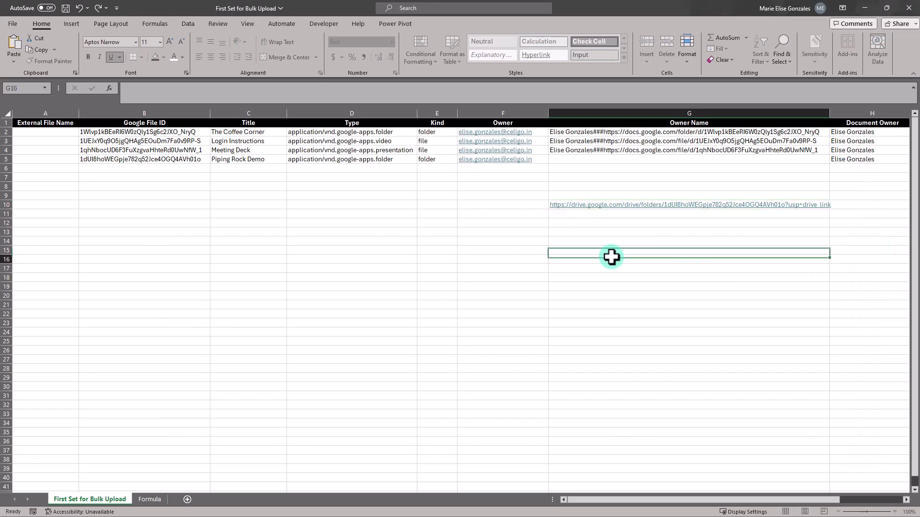
Start the G5 formula by referencing the document owner in H5.
{"action": "left_click", "coordinate": [562, 161]}
{"action": "type", "text": "="}
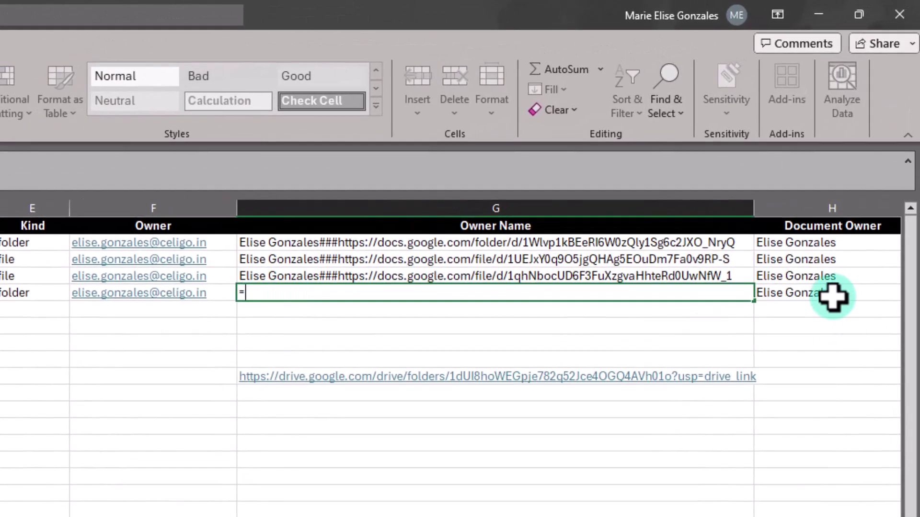
{"action": "left_click", "coordinate": [833, 297]}
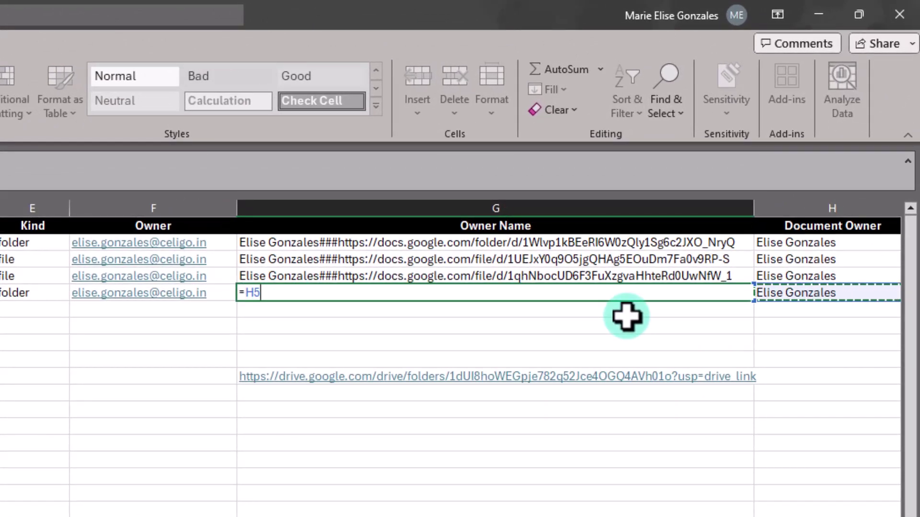
{"action": "type", "text": "&"}
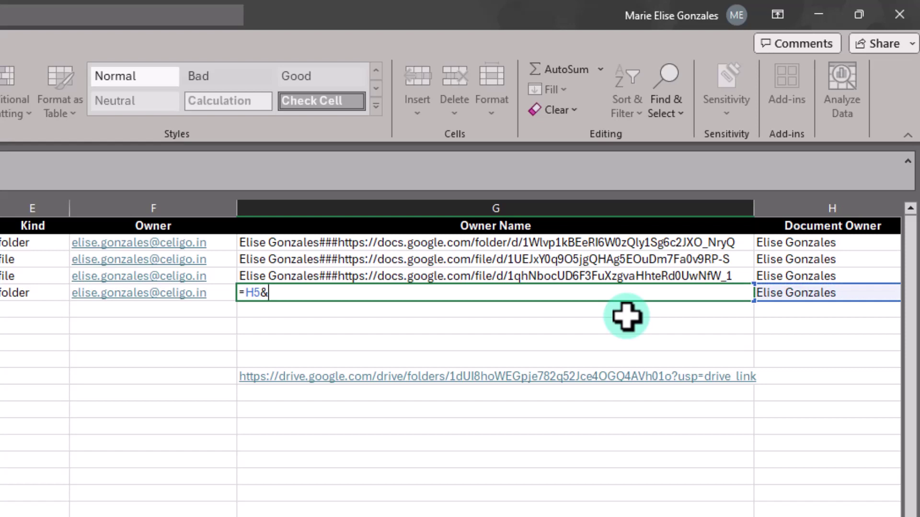
{"action": "type", "text": "\""}
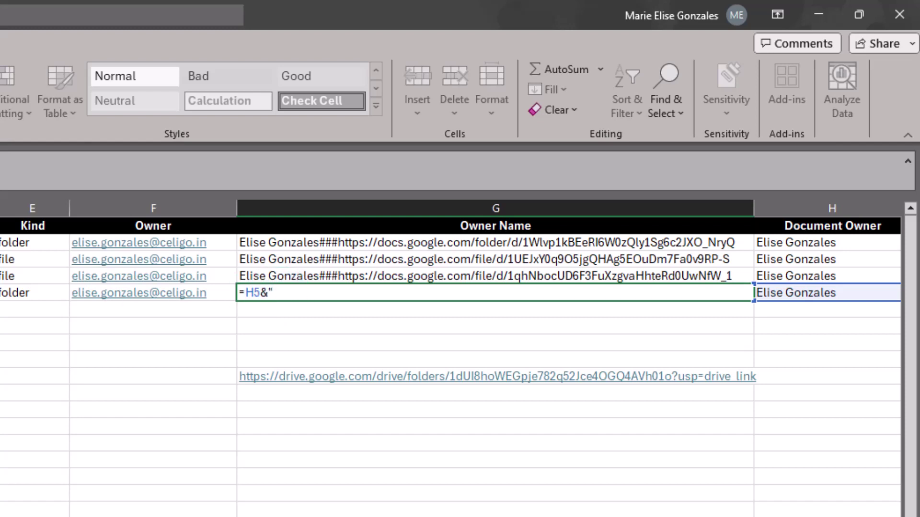
{"action": "key", "text": "alt+Tab"}
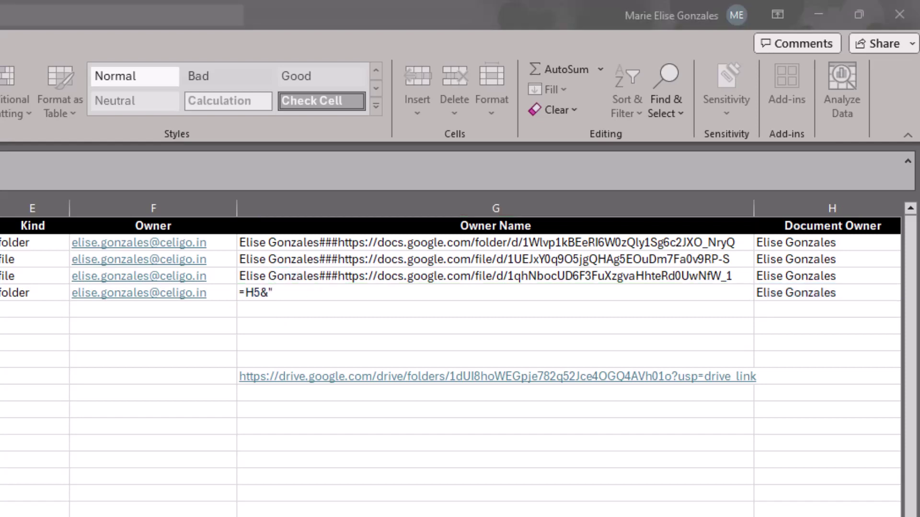
{"action": "left_click", "coordinate": [312, 293]}
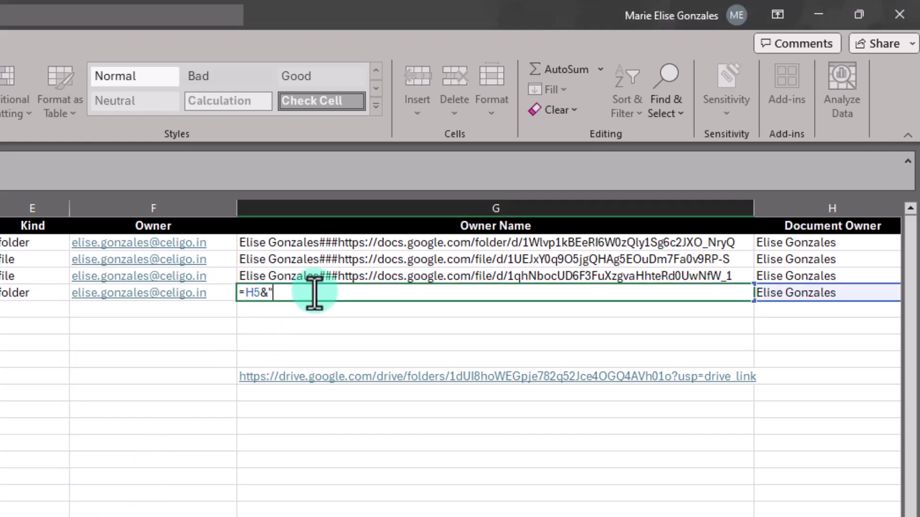
{"action": "type", "text": "###https://docs.google.com/"}
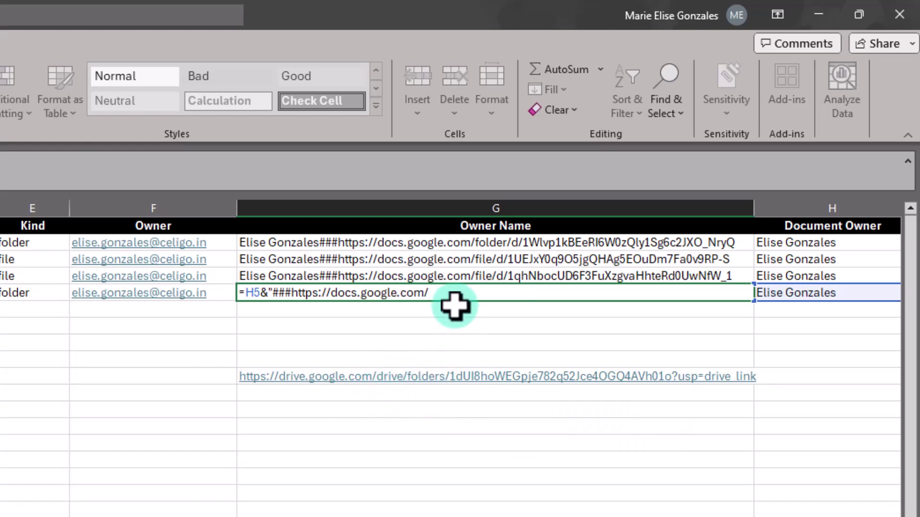
{"action": "type", "text": "drive/folders/"}
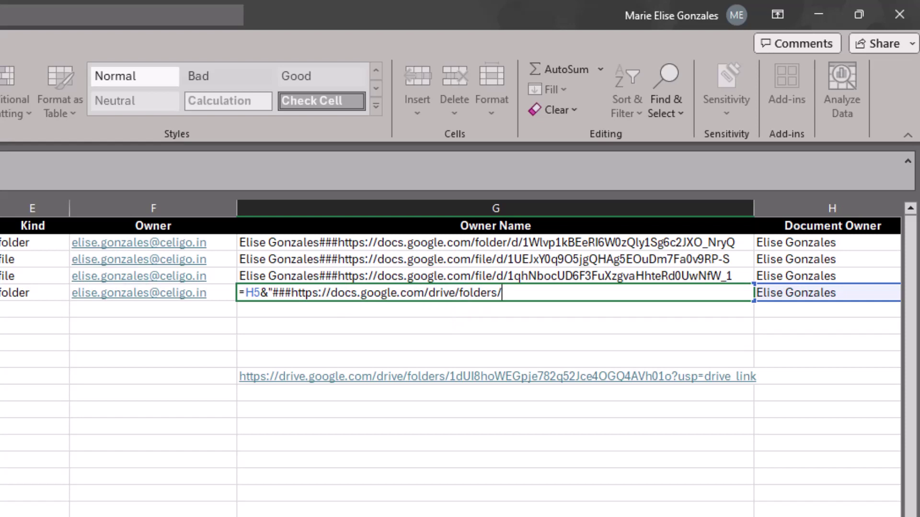
{"action": "type", "text": "&B5"}
{"action": "key", "text": "Left"}
{"action": "key", "text": "Left"}
{"action": "key", "text": "Left"}
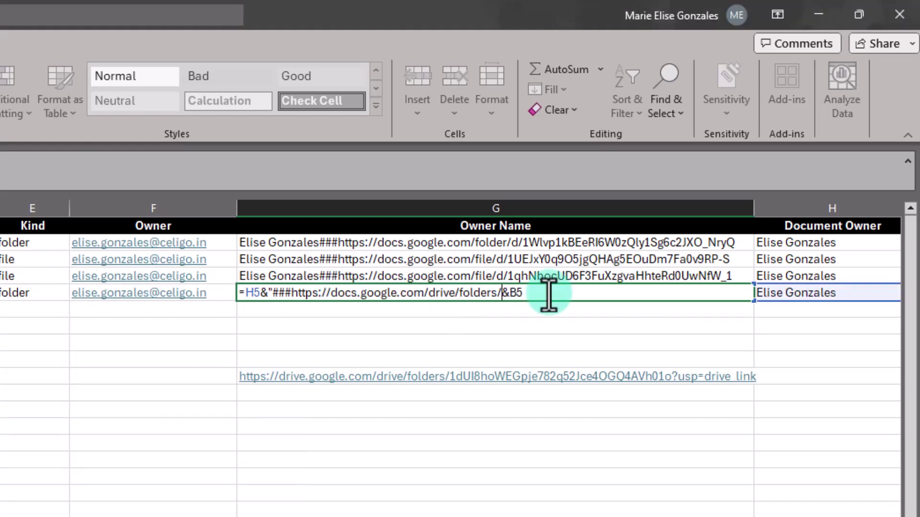
{"action": "type", "text": "\""}
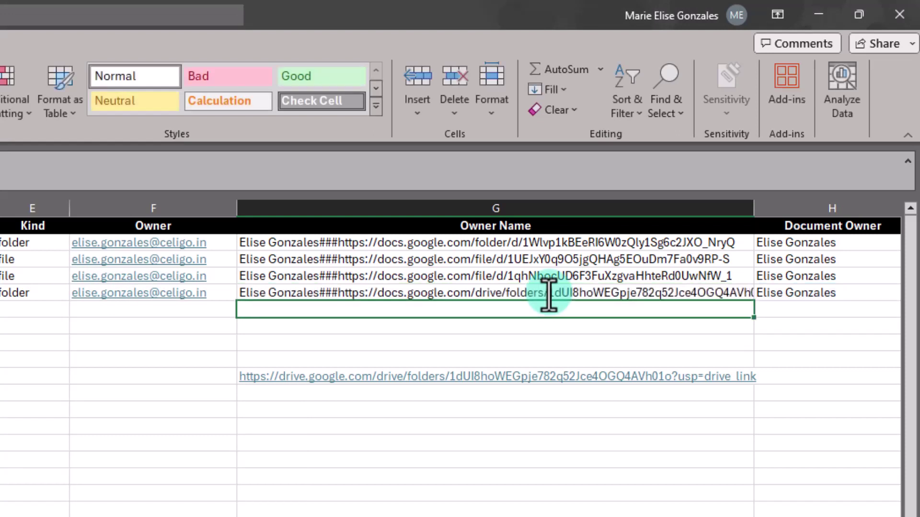
{"action": "left_click", "coordinate": [549, 294]}
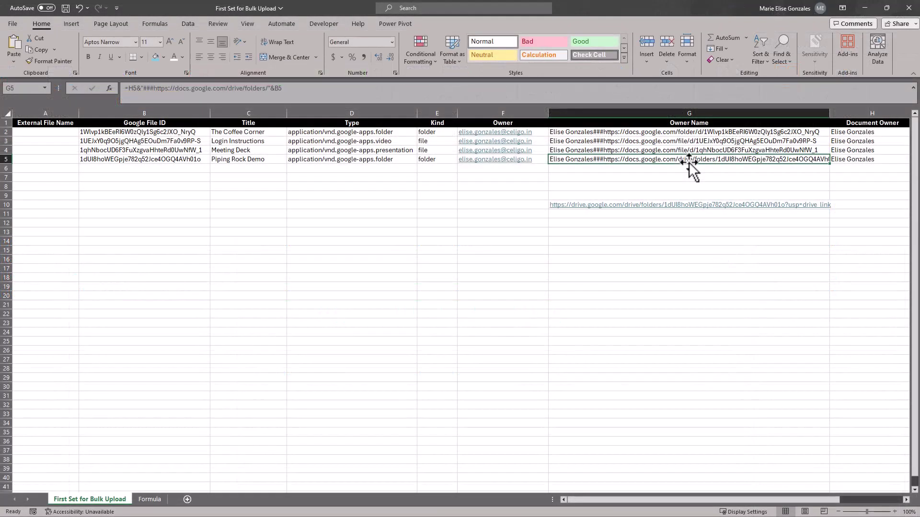
Paste the G5 link into a new Chrome tab, strip the owner prefix, and open the Piping Rock demo folder.
{"action": "key", "text": "ctrl+c"}
{"action": "key", "text": "alt+Tab"}
{"action": "left_click", "coordinate": [402, 161]}
{"action": "key", "text": "ctrl+v"}
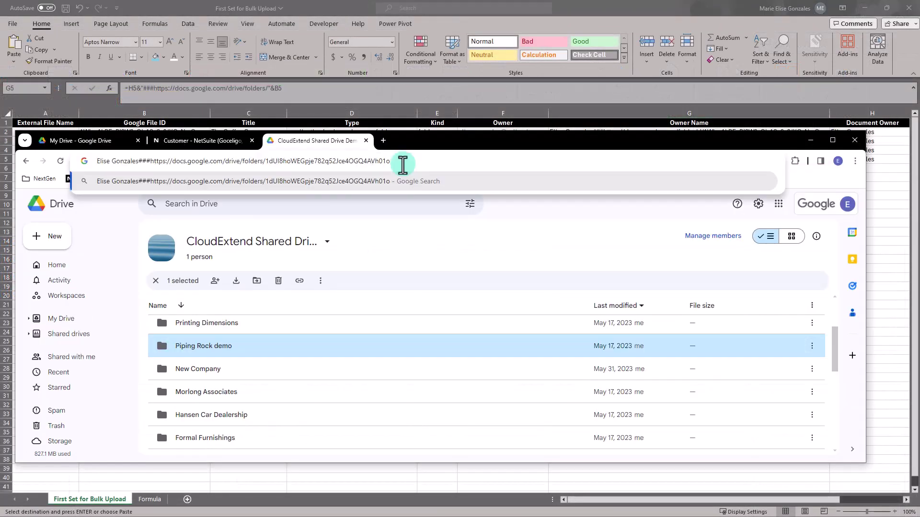
{"action": "left_click", "coordinate": [383, 140]}
{"action": "key", "text": "ctrl+v"}
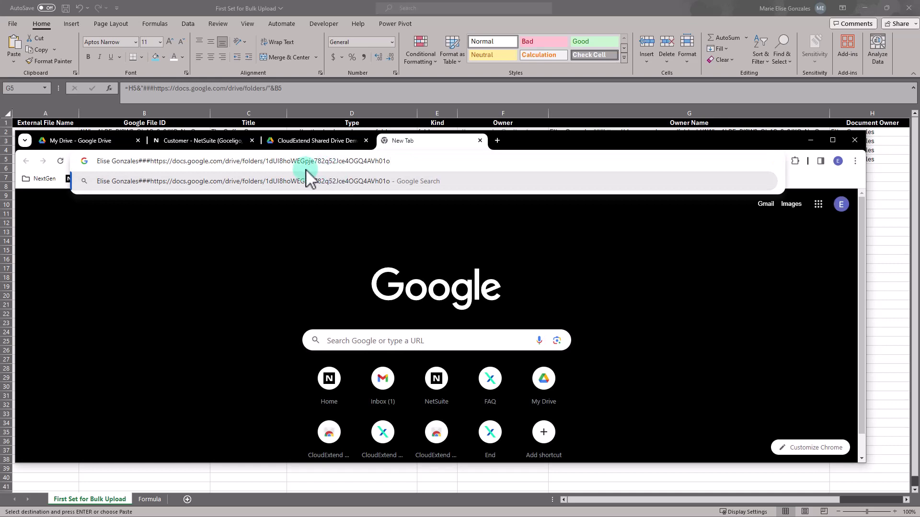
{"action": "left_click_drag", "start_coordinate": [151, 161], "coordinate": [95, 161]}
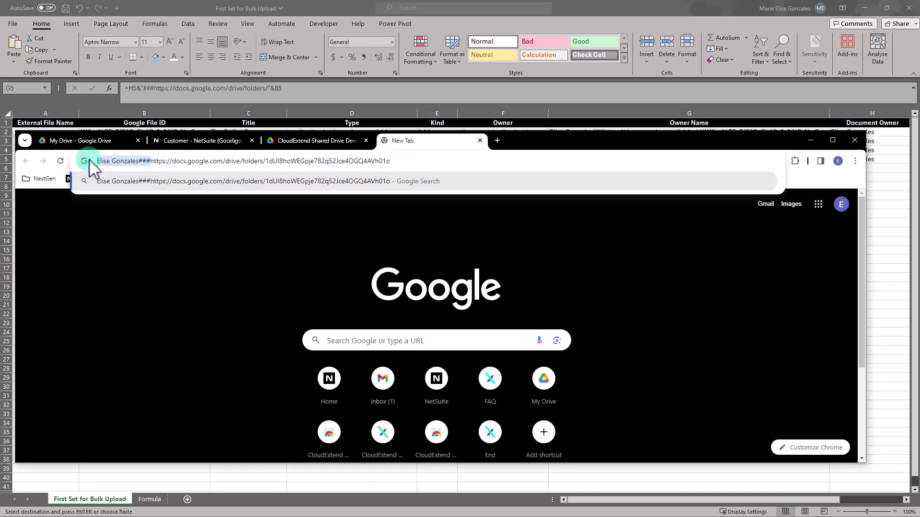
{"action": "key", "text": "BackSpace"}
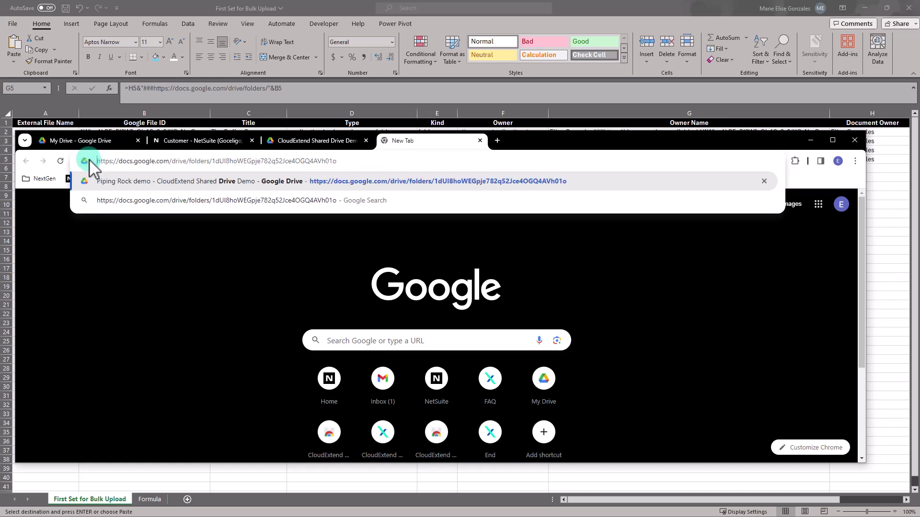
{"action": "key", "text": "Return"}
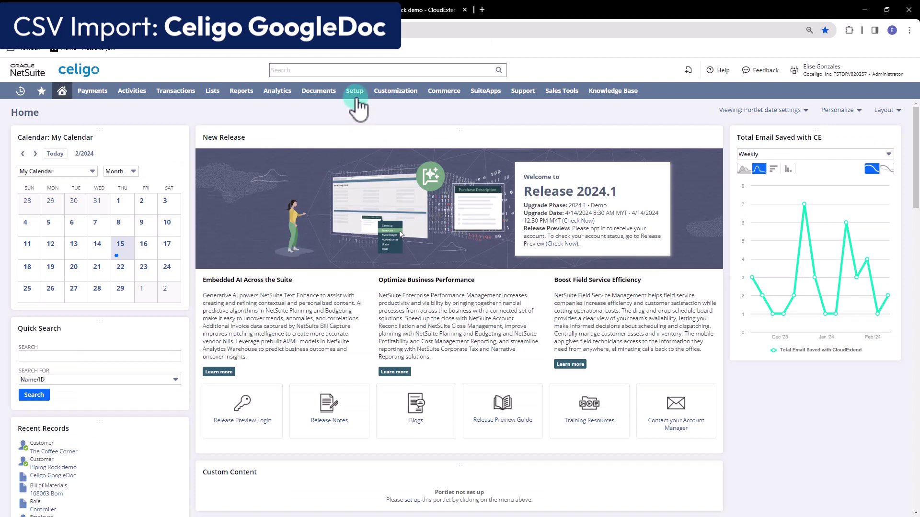
Start a NetSuite CSV import with Import Type Custom Records and Record Type Celigo GoogleDoc.
{"action": "mouse_move", "coordinate": [355, 96]}
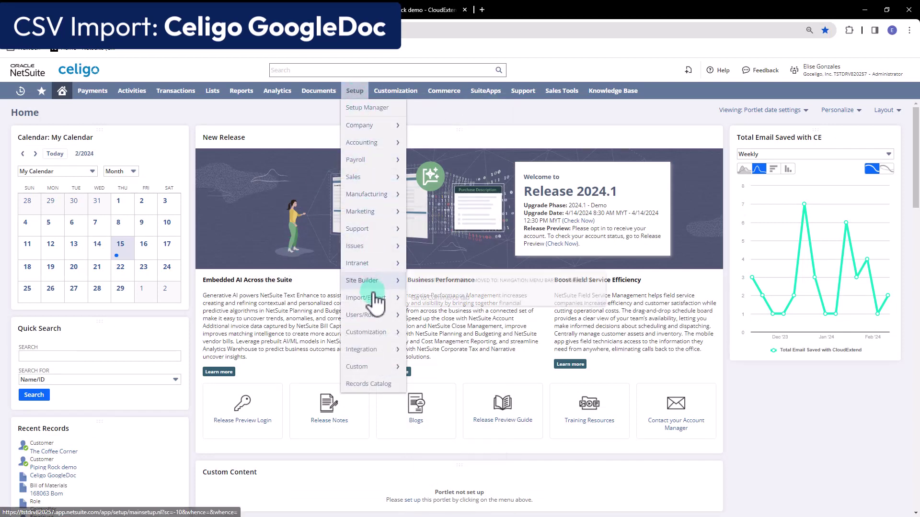
{"action": "mouse_move", "coordinate": [371, 298]}
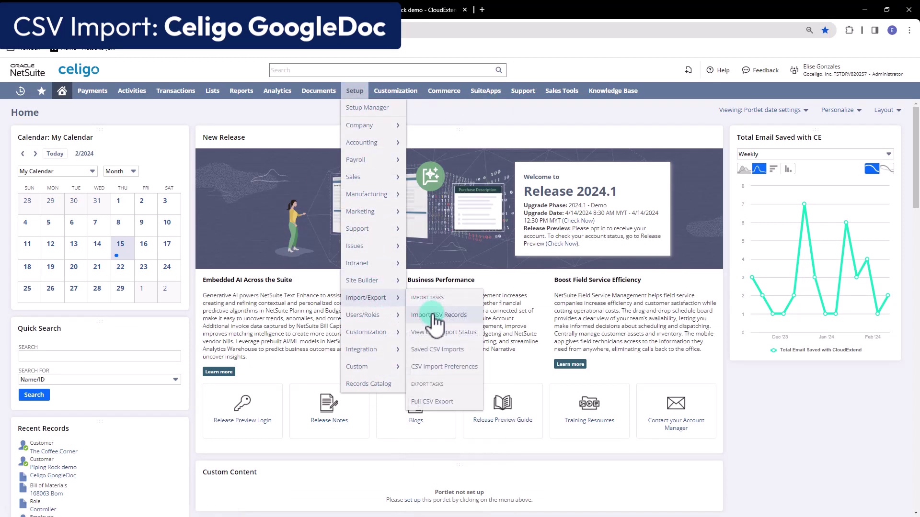
{"action": "left_click", "coordinate": [438, 315]}
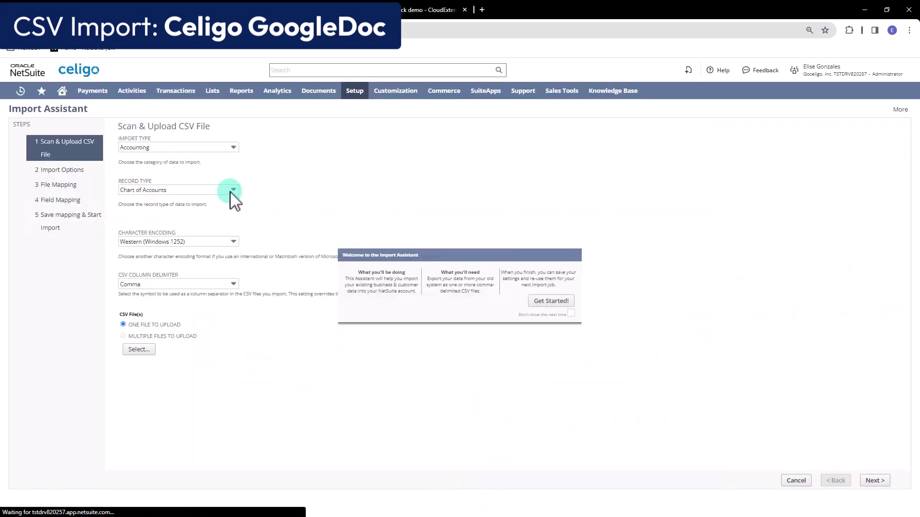
{"action": "left_click", "coordinate": [165, 147]}
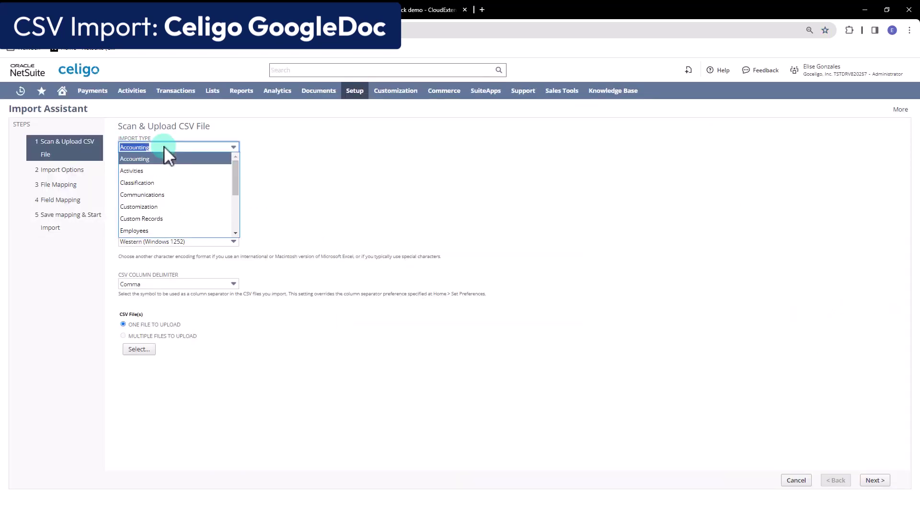
{"action": "type", "text": "Customization"}
{"action": "left_click", "coordinate": [175, 172]}
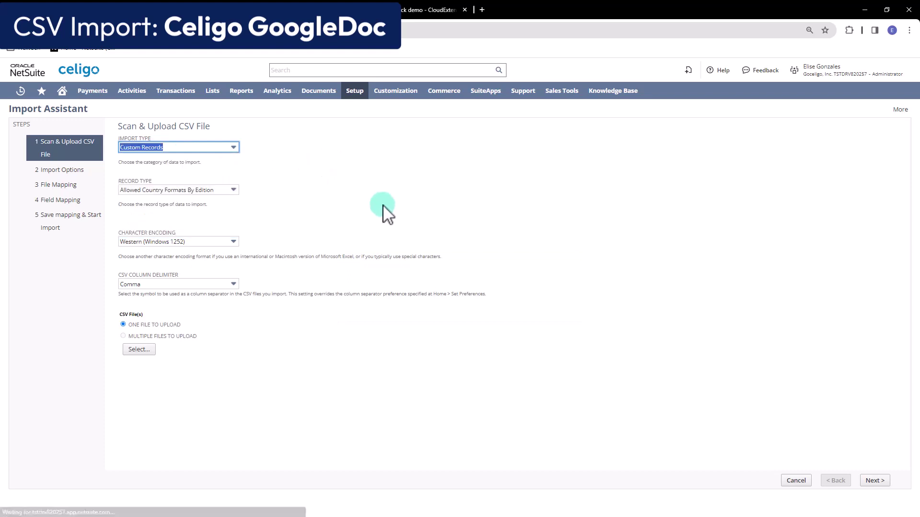
{"action": "left_click", "coordinate": [174, 190]}
{"action": "type", "text": "Celigo Batch Data Flow"}
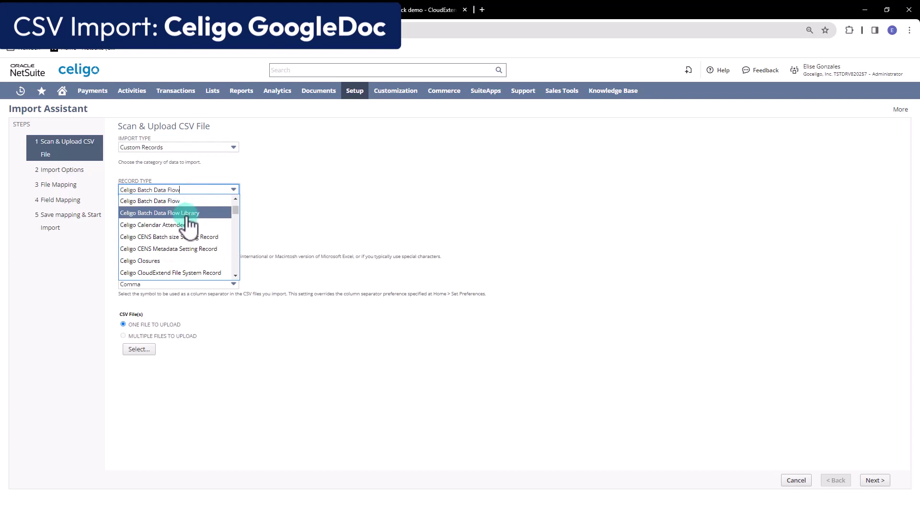
{"action": "scroll", "coordinate": [190, 233], "scroll_direction": "down", "scroll_amount": 4}
{"action": "left_click", "coordinate": [158, 261]}
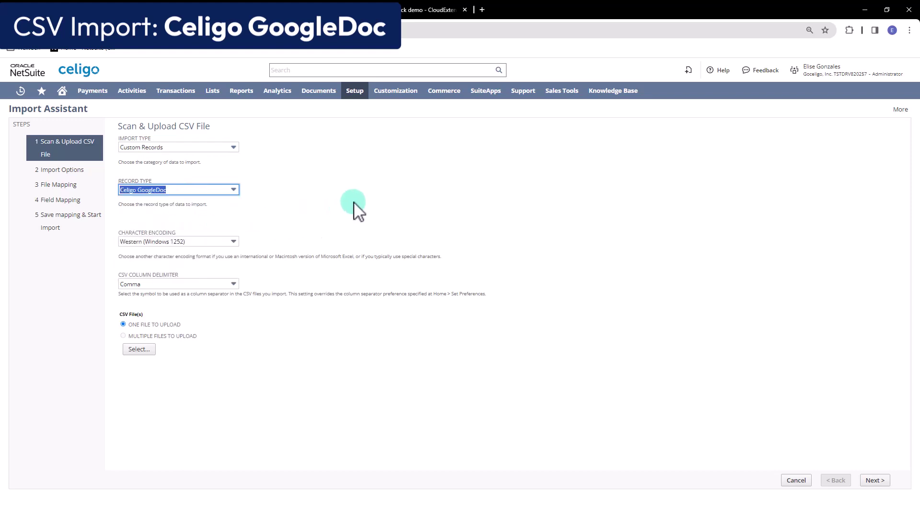
Attach the bulk upload CSV file and continue to the import options.
{"action": "left_click", "coordinate": [299, 219]}
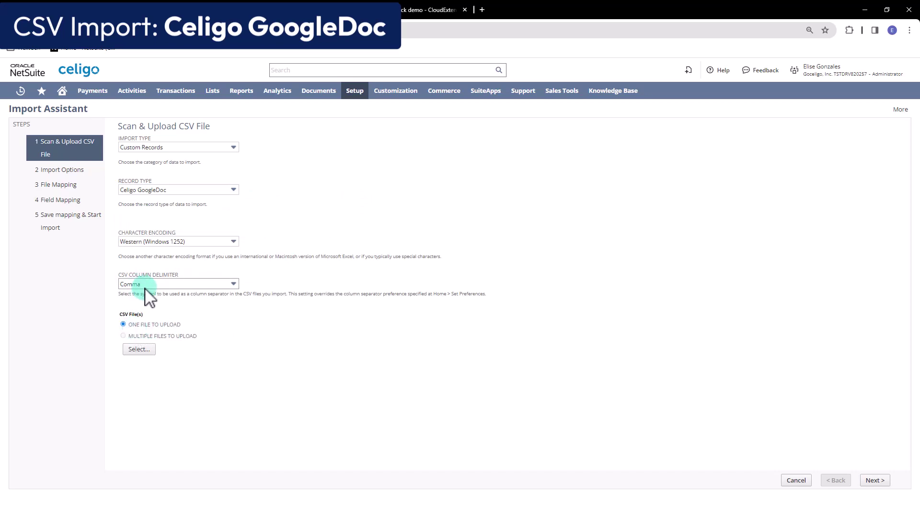
{"action": "left_click", "coordinate": [139, 349]}
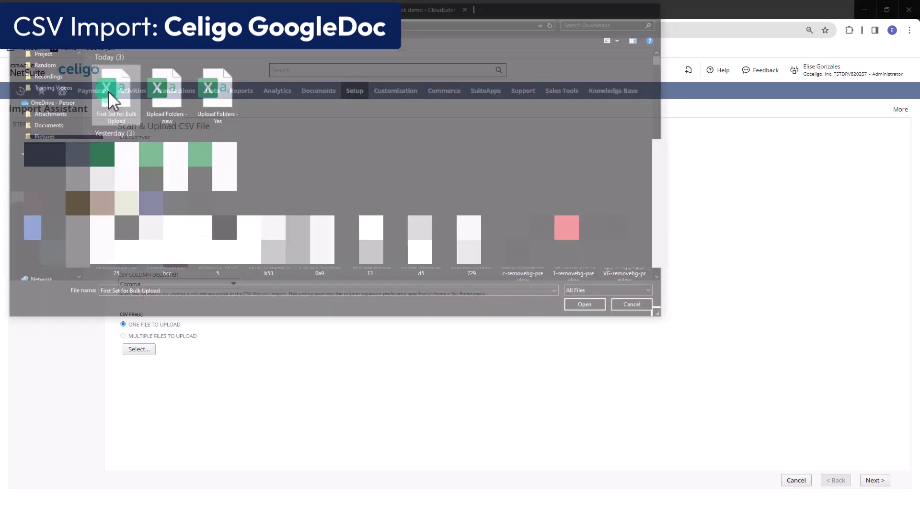
{"action": "double_click", "coordinate": [109, 91]}
{"action": "left_click", "coordinate": [873, 480]}
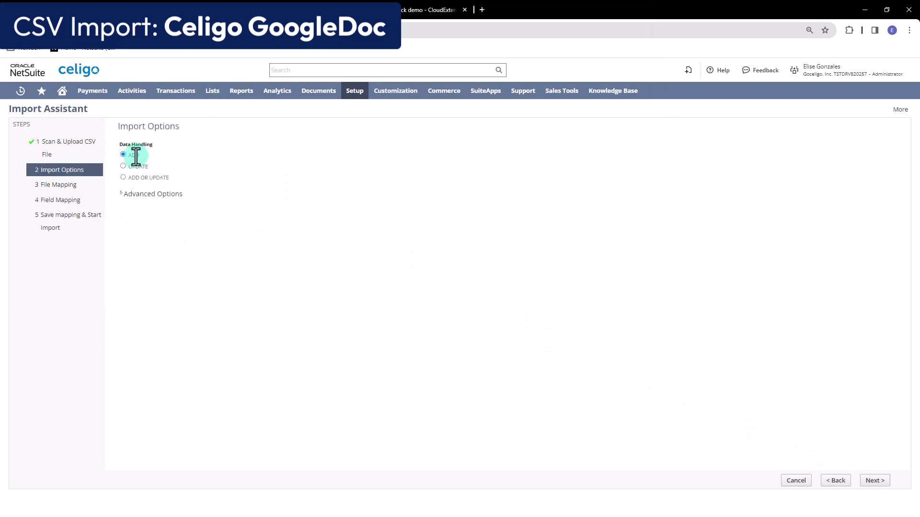
Map Google File ID to Resource ID, remove unmapped rows, and save and run the GoogleDoc import.
{"action": "left_click", "coordinate": [885, 481]}
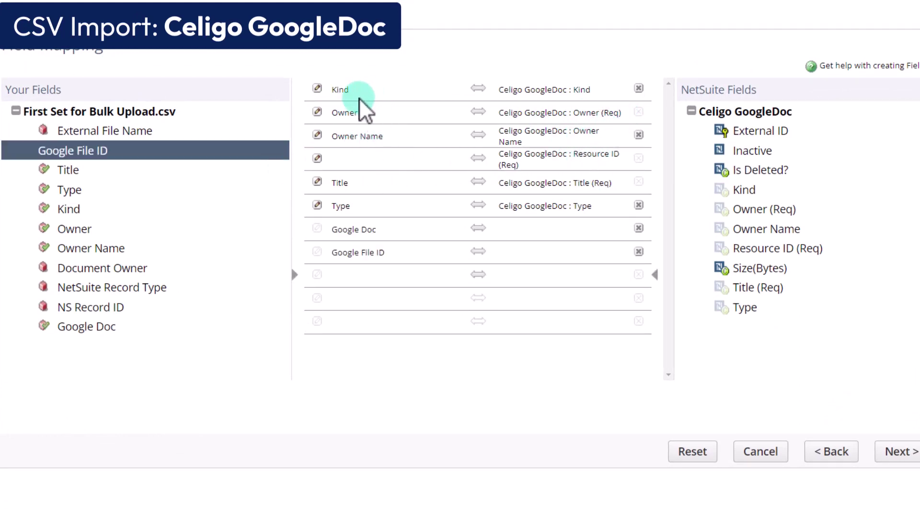
{"action": "left_click_drag", "start_coordinate": [87, 156], "coordinate": [359, 165]}
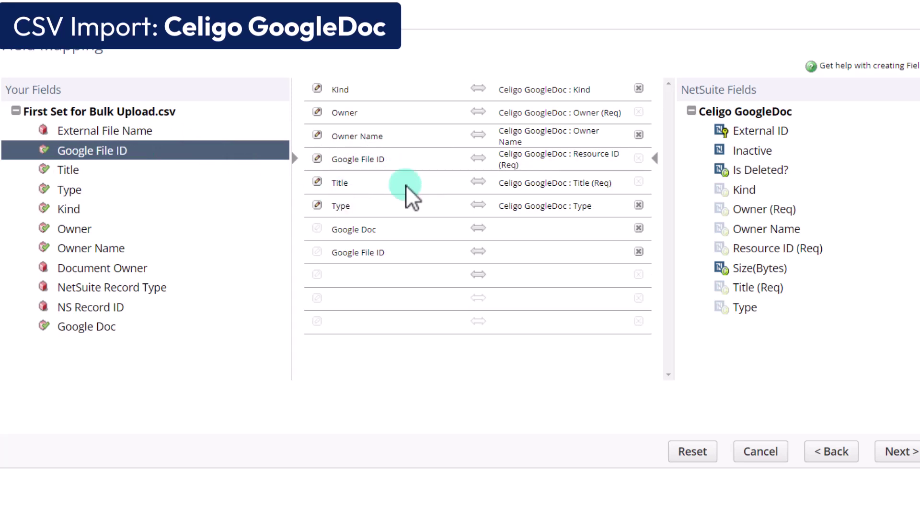
{"action": "left_click", "coordinate": [638, 228]}
{"action": "left_click", "coordinate": [639, 228]}
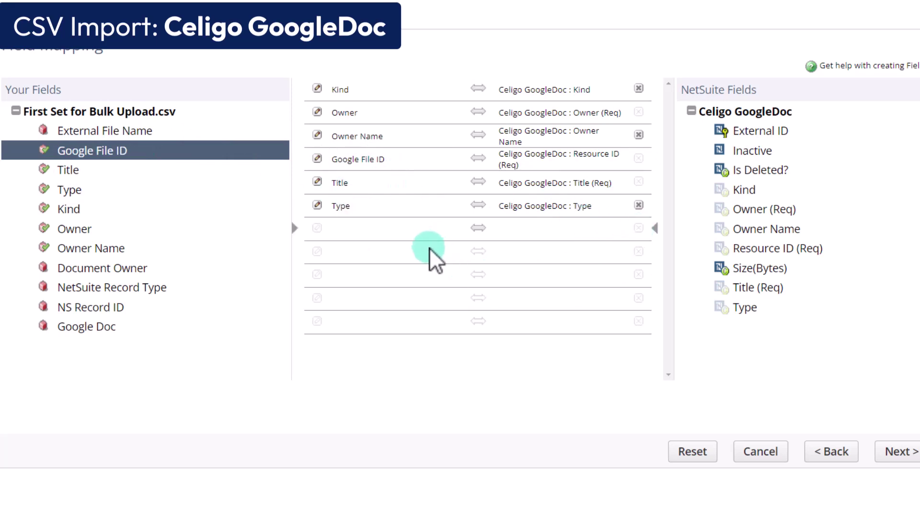
{"action": "left_click", "coordinate": [897, 453]}
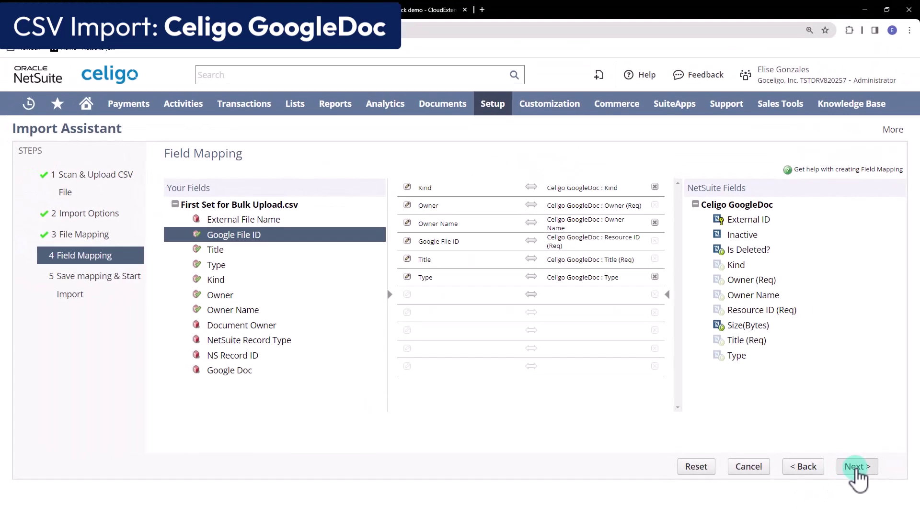
{"action": "left_click", "coordinate": [833, 472]}
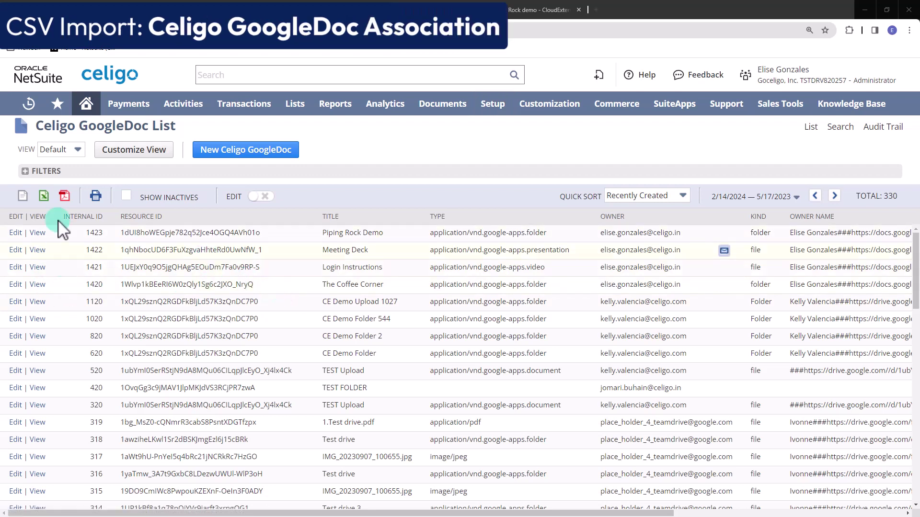
From GoogleDoc record 1420's Custom subtab, start a new Celigo GoogleDoc Association.
{"action": "left_click", "coordinate": [37, 285]}
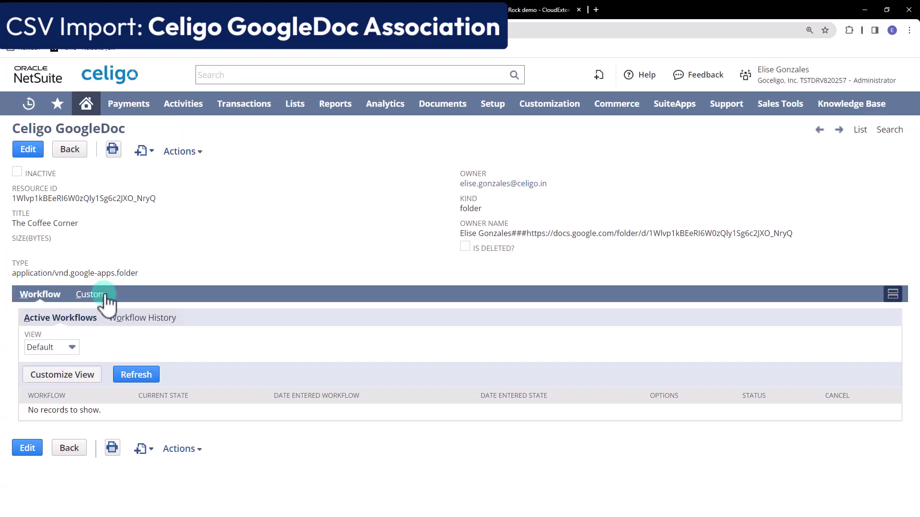
{"action": "left_click", "coordinate": [98, 295]}
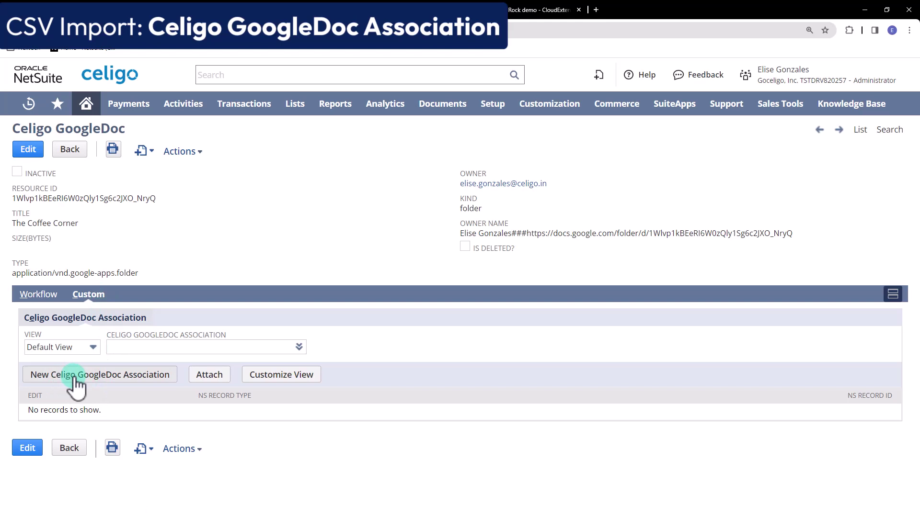
{"action": "left_click", "coordinate": [115, 383]}
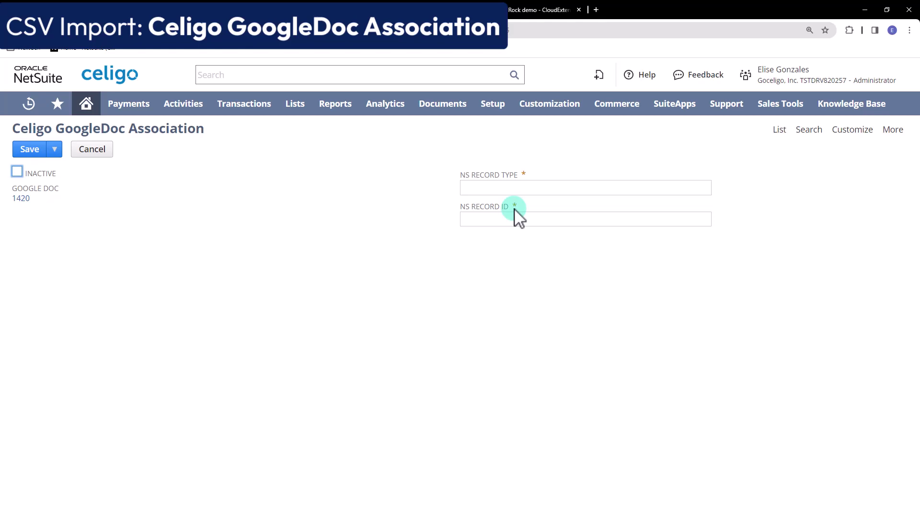
Cancel the new Celigo GoogleDoc Association form.
{"action": "left_click", "coordinate": [92, 153]}
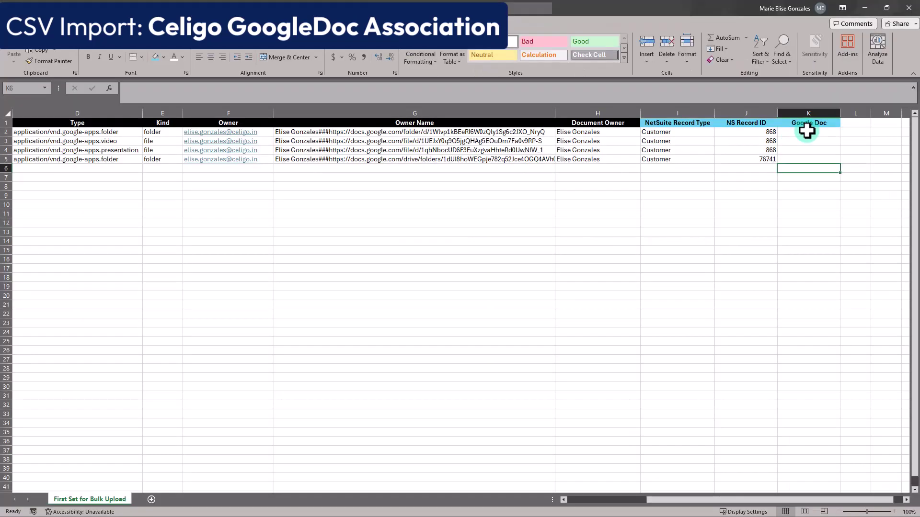
Enter Google Doc IDs 1420, 1421, 1422 and 1423 down column K.
{"action": "left_click", "coordinate": [735, 212]}
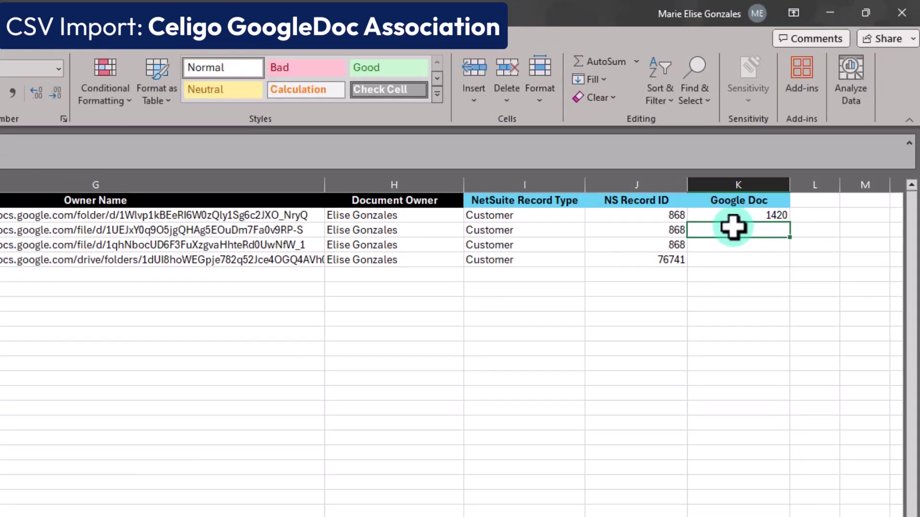
{"action": "type", "text": "1421"}
{"action": "key", "text": "Return"}
{"action": "type", "text": "1422"}
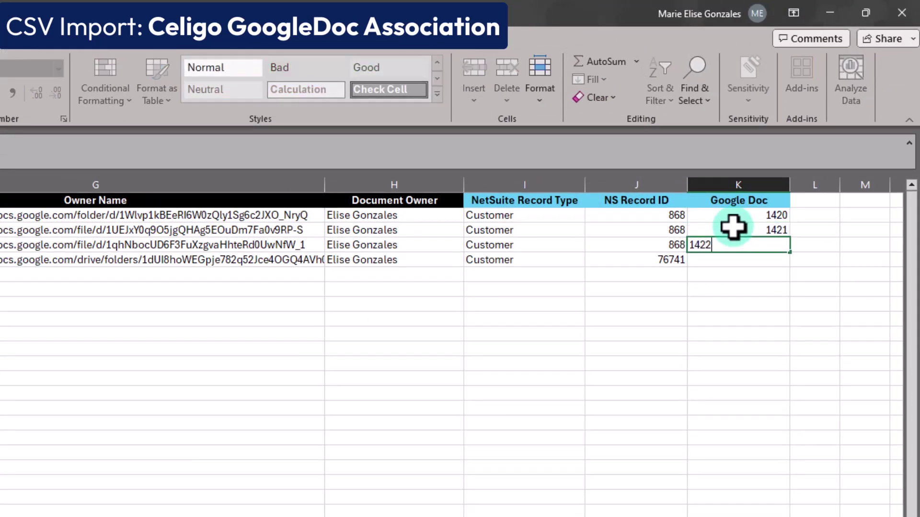
{"action": "key", "text": "Return"}
{"action": "type", "text": "1423"}
{"action": "key", "text": "Return"}
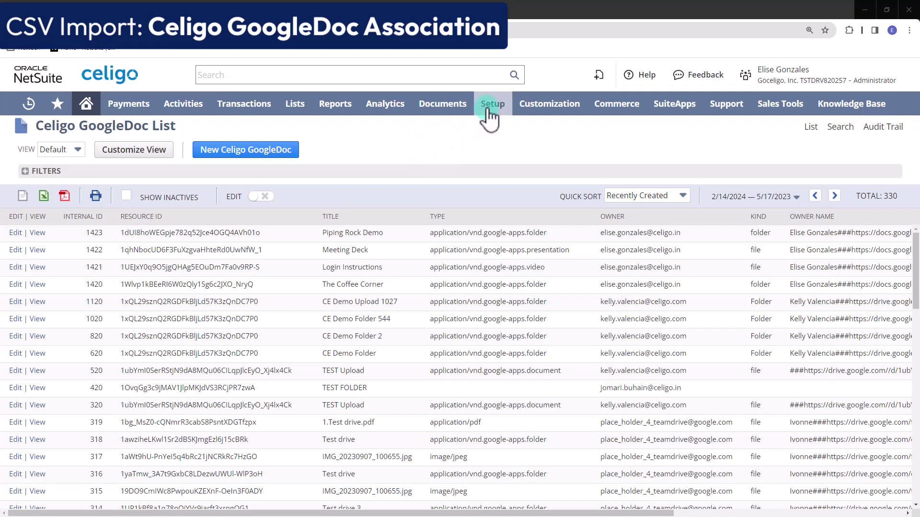
Start a CSV import with Custom Records and record type Celigo GoogleDoc Association.
{"action": "mouse_move", "coordinate": [488, 109]}
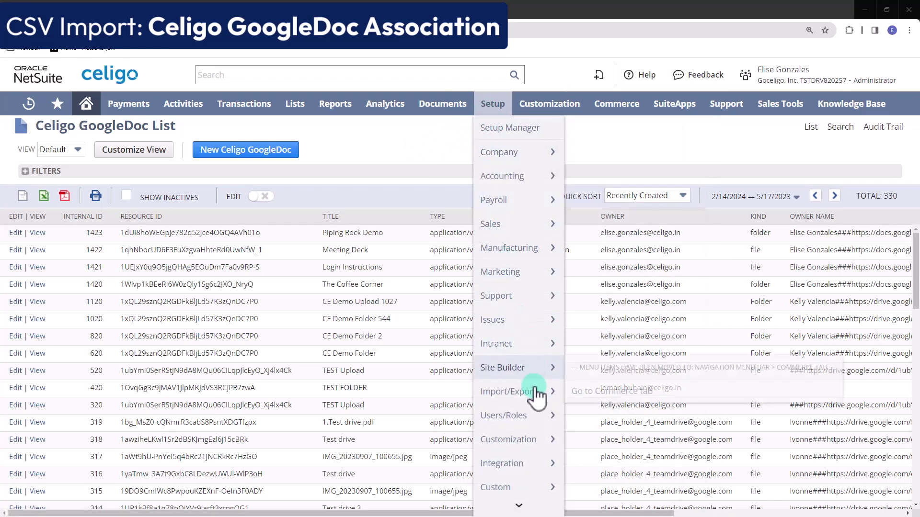
{"action": "mouse_move", "coordinate": [532, 393]}
{"action": "left_click", "coordinate": [604, 271]}
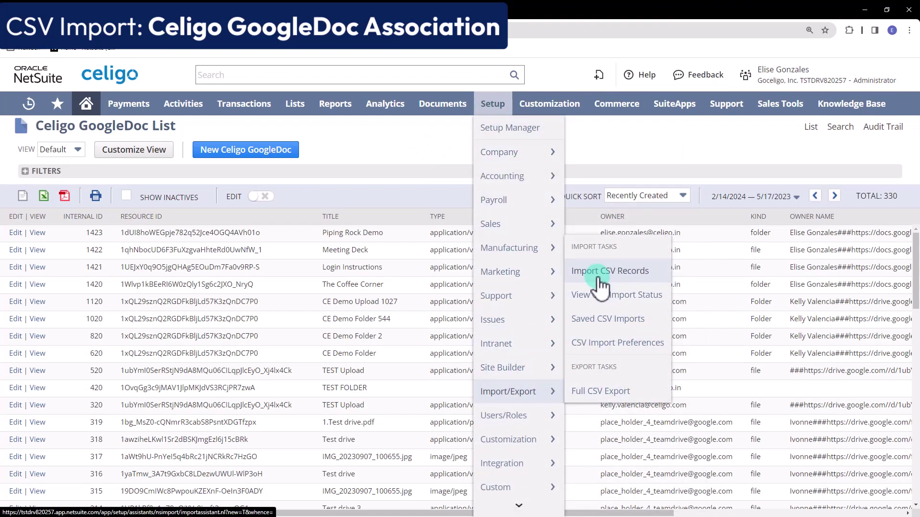
{"action": "left_click", "coordinate": [217, 182]}
{"action": "type", "text": "cation"}
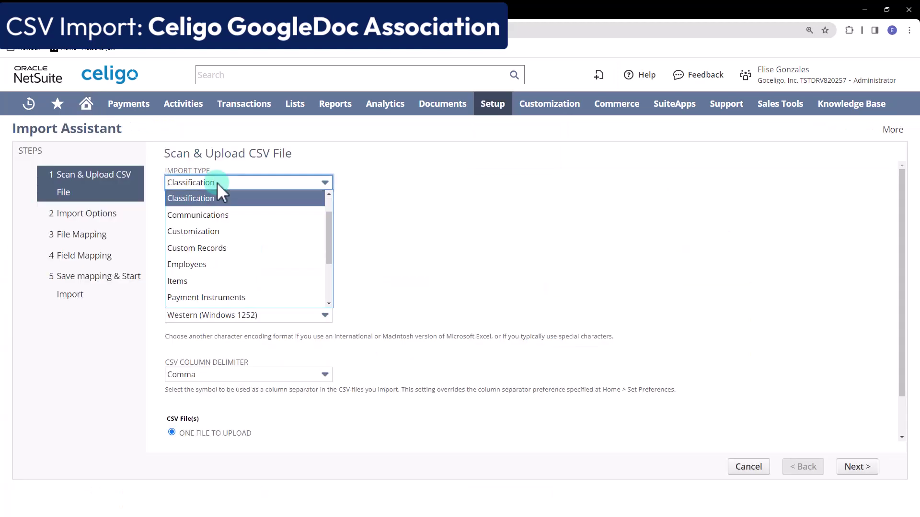
{"action": "left_click", "coordinate": [235, 240]}
{"action": "left_click", "coordinate": [235, 240]}
{"action": "type", "text": "ch Data Flow"}
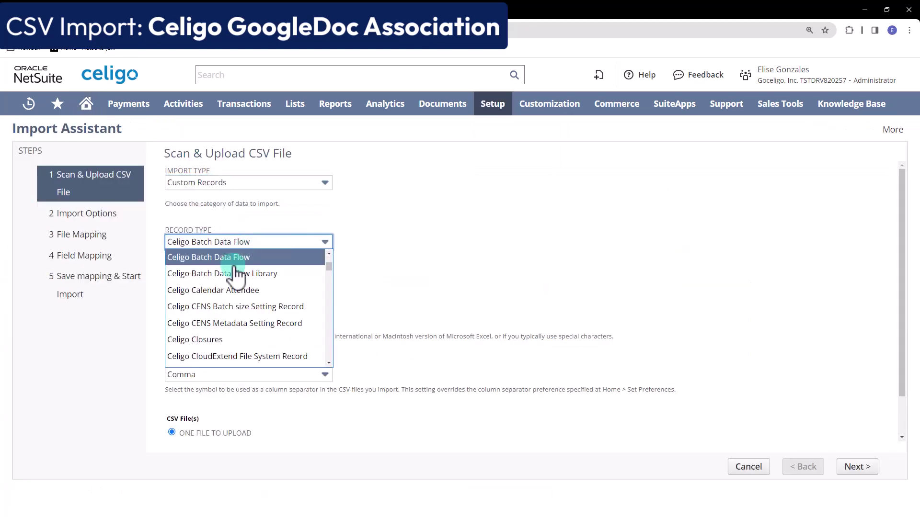
{"action": "scroll", "coordinate": [239, 282], "scroll_direction": "down", "scroll_amount": 5}
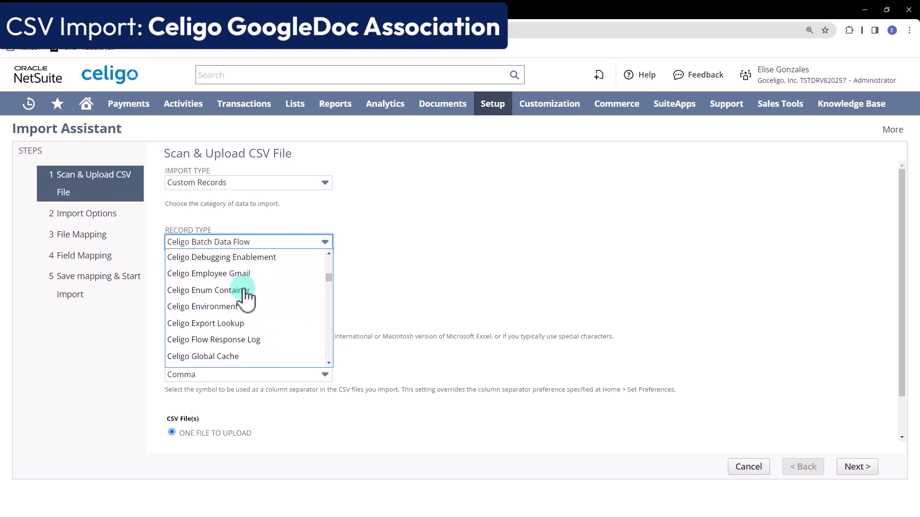
{"action": "scroll", "coordinate": [245, 297], "scroll_direction": "down", "scroll_amount": 3}
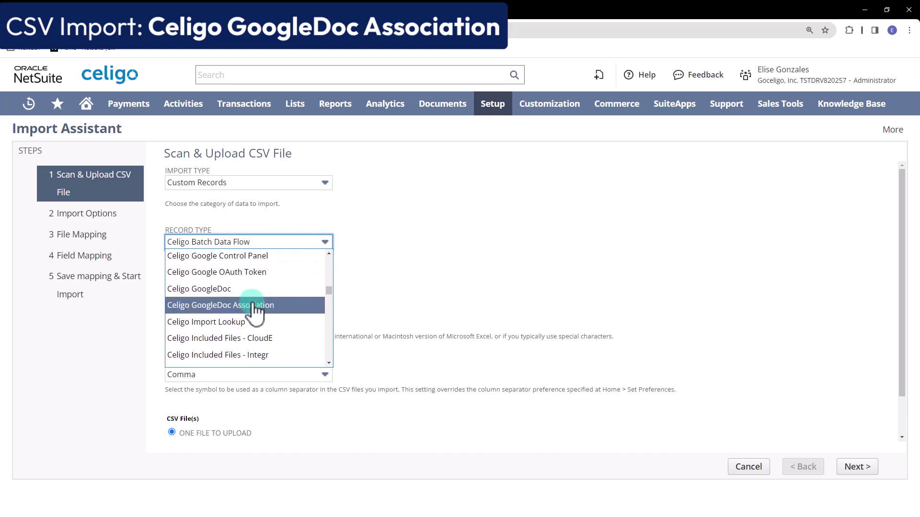
{"action": "key", "text": "Return"}
{"action": "scroll", "coordinate": [403, 336], "scroll_direction": "down", "scroll_amount": 1}
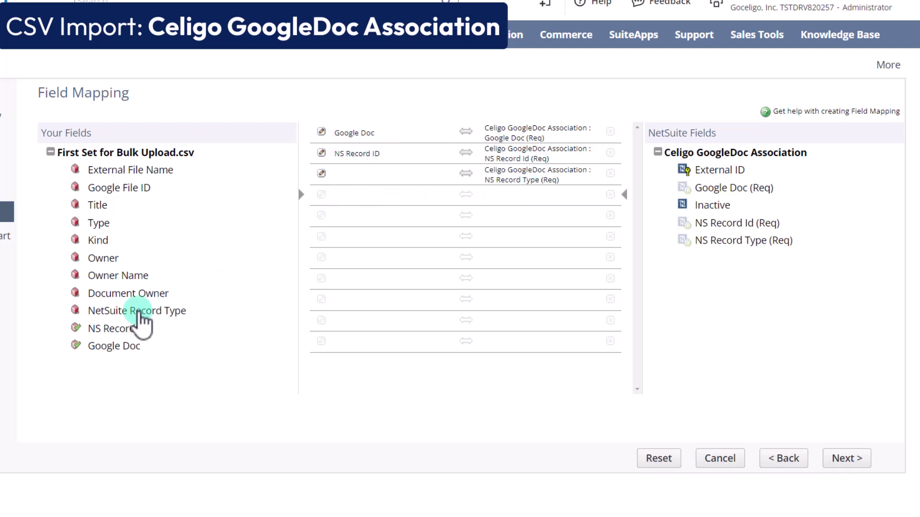
Map NetSuite Record Type to NS Record Type, save and run the import, and check Job Status.
{"action": "left_click_drag", "start_coordinate": [139, 312], "coordinate": [381, 177]}
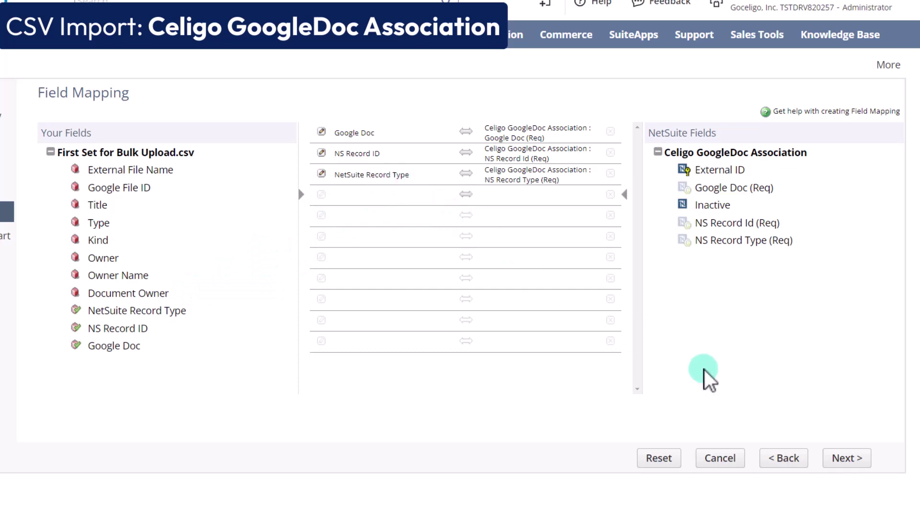
{"action": "left_click", "coordinate": [839, 455]}
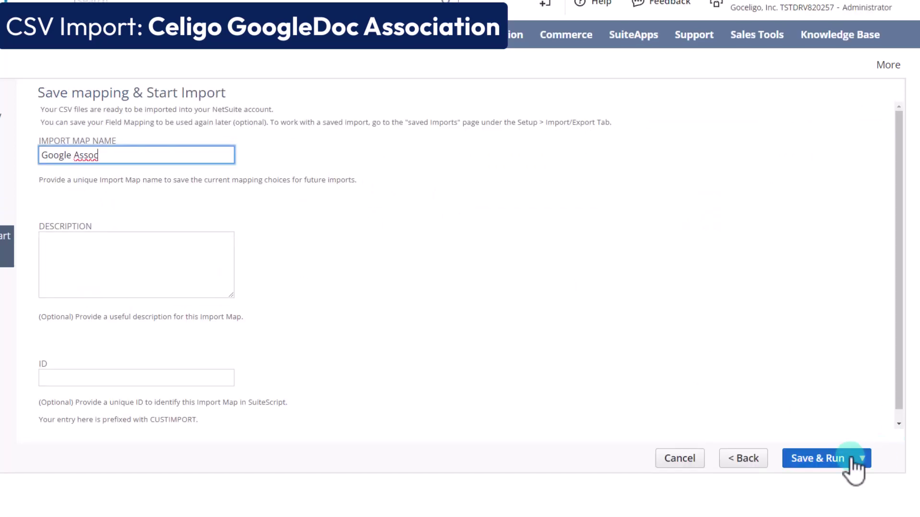
{"action": "left_click", "coordinate": [836, 459]}
{"action": "left_click", "coordinate": [137, 174]}
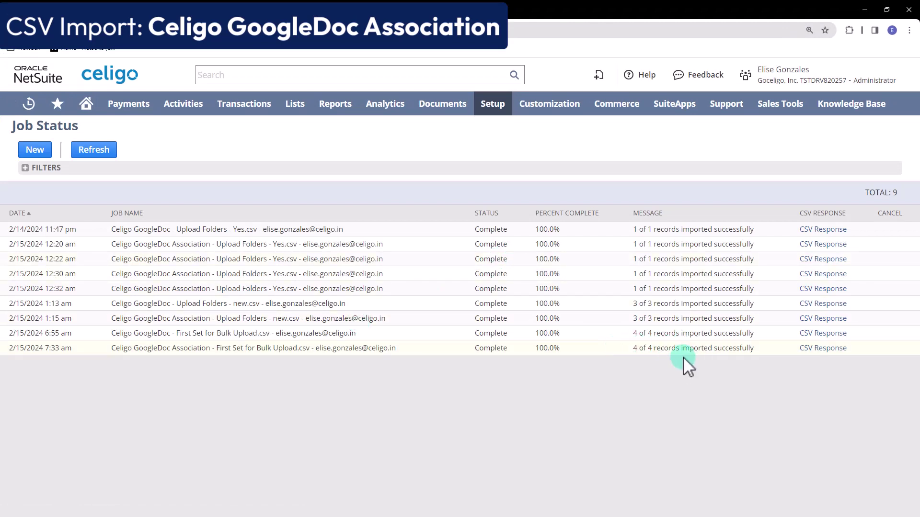
Find The Coffee Corner in the Celigo GoogleDoc list and open its linked customer record 868.
{"action": "left_click", "coordinate": [272, 75]}
{"action": "type", "text": "Celigo GoogleDoc"}
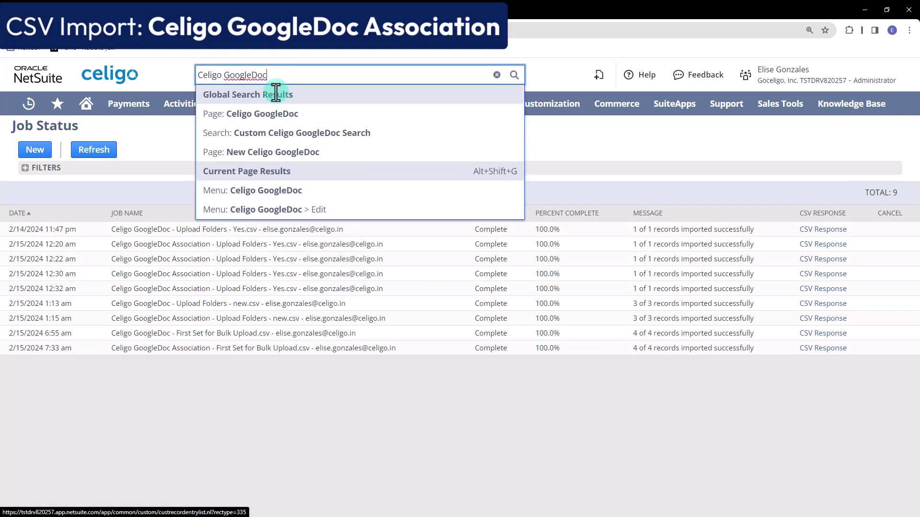
{"action": "left_click", "coordinate": [283, 117]}
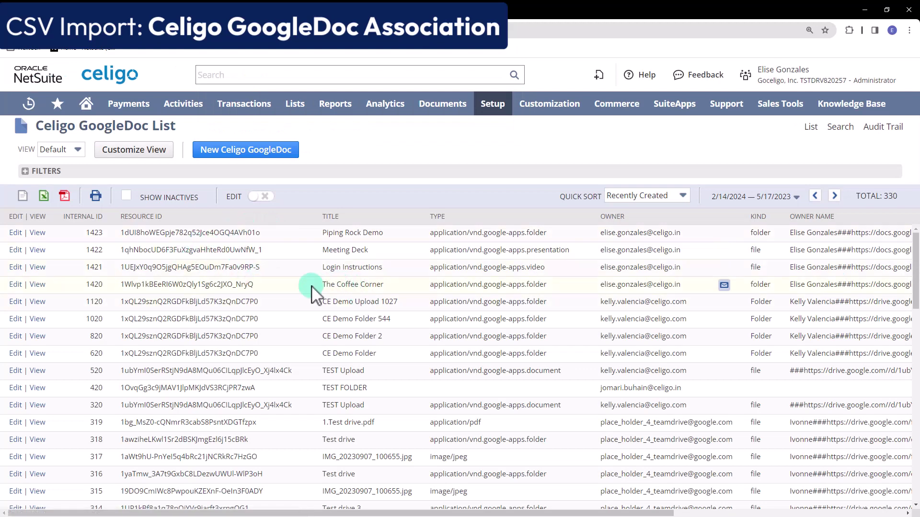
{"action": "left_click", "coordinate": [37, 284]}
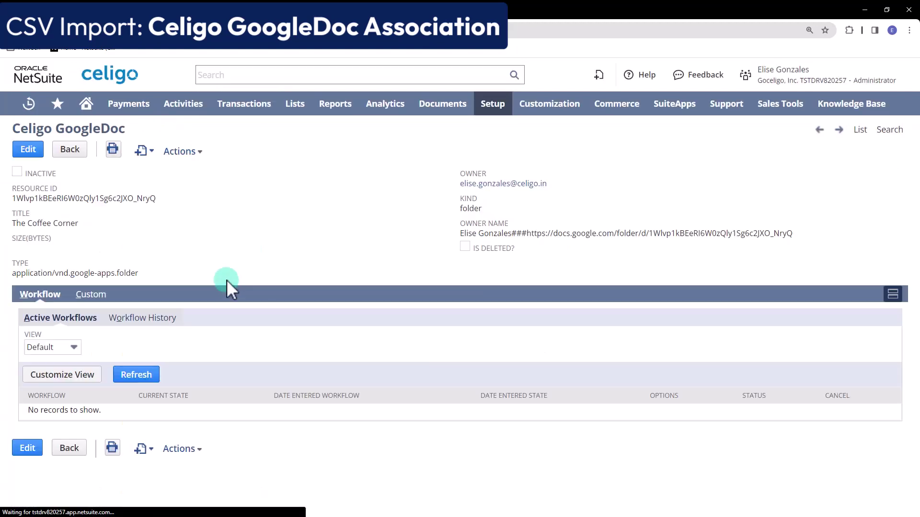
{"action": "left_click", "coordinate": [91, 295]}
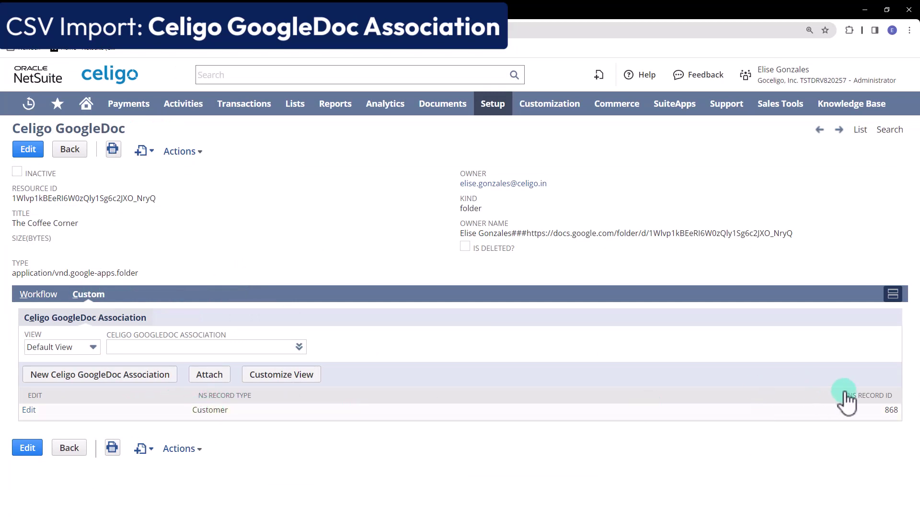
{"action": "left_click", "coordinate": [889, 411]}
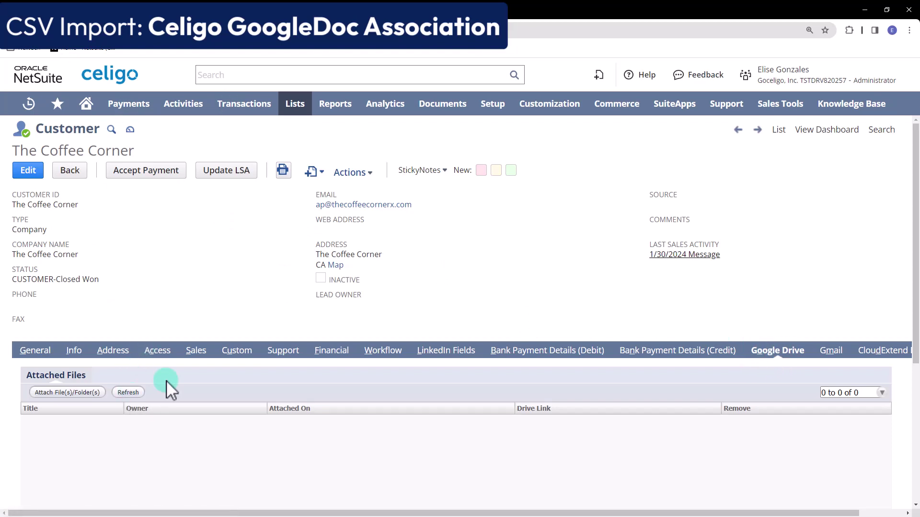
Expand the Piping Rock Demo folder in the customer's Google Drive tab.
{"action": "scroll", "coordinate": [166, 381], "scroll_direction": "down", "scroll_amount": 2}
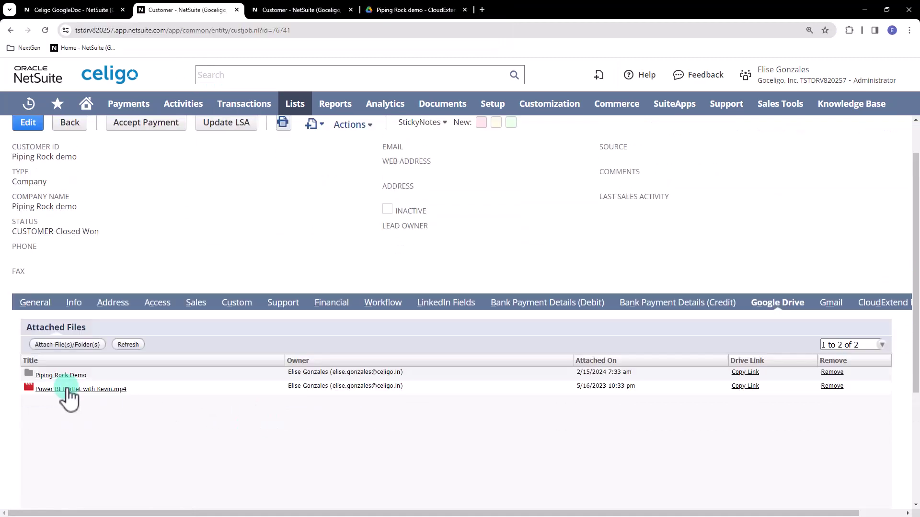
{"action": "left_click", "coordinate": [41, 376]}
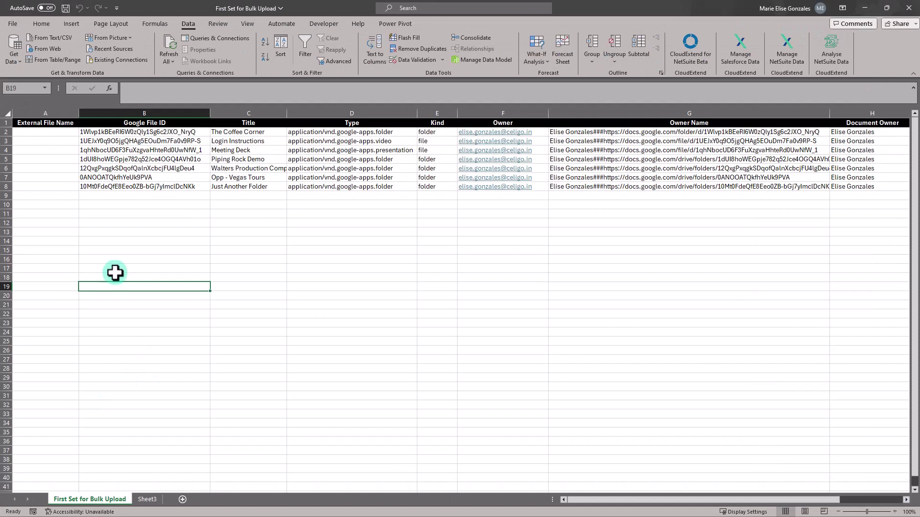
Paste the last three folder rows as values into D3 of the Celigo Google Doc sheet.
{"action": "left_click_drag", "start_coordinate": [108, 169], "coordinate": [596, 188]}
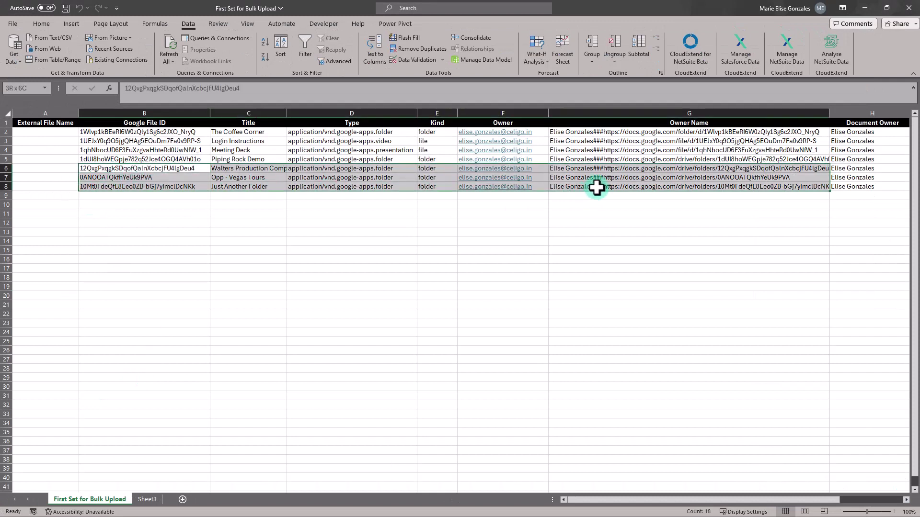
{"action": "key", "text": "ctrl+c"}
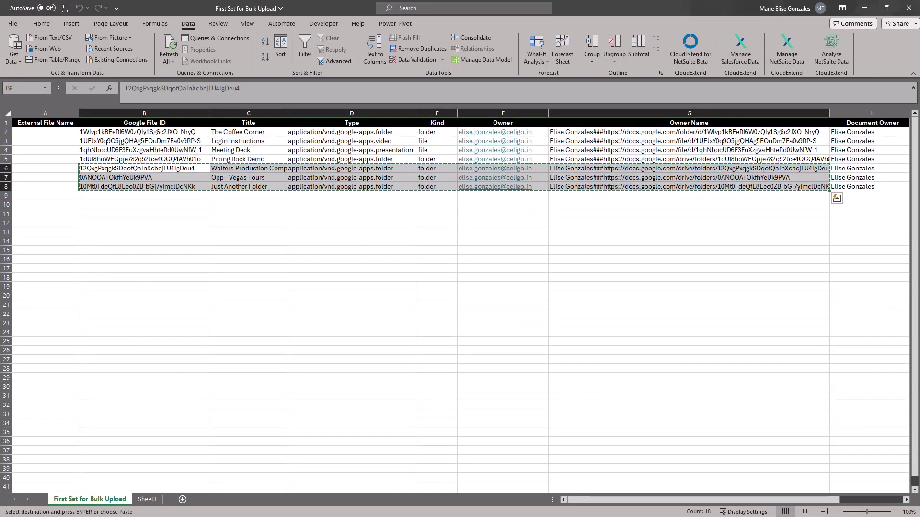
{"action": "key", "text": "alt+Tab"}
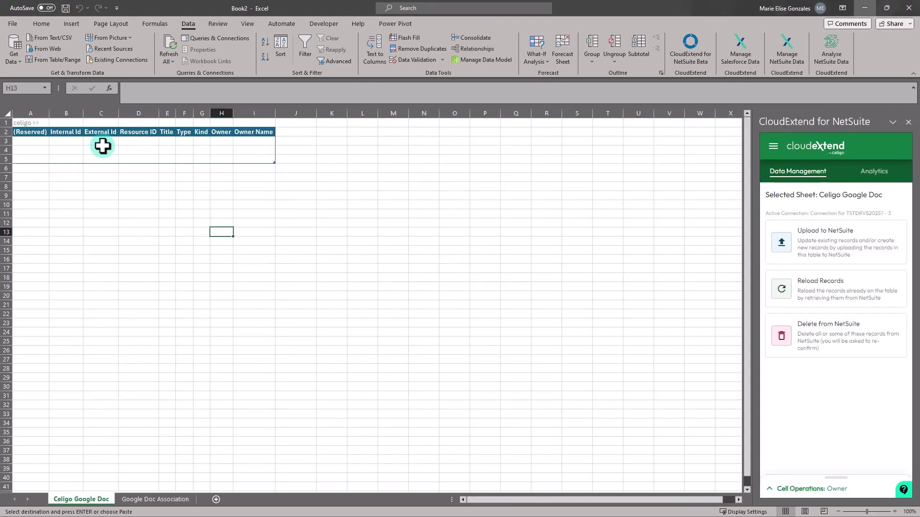
{"action": "left_click", "coordinate": [139, 142]}
{"action": "right_click", "coordinate": [138, 142]}
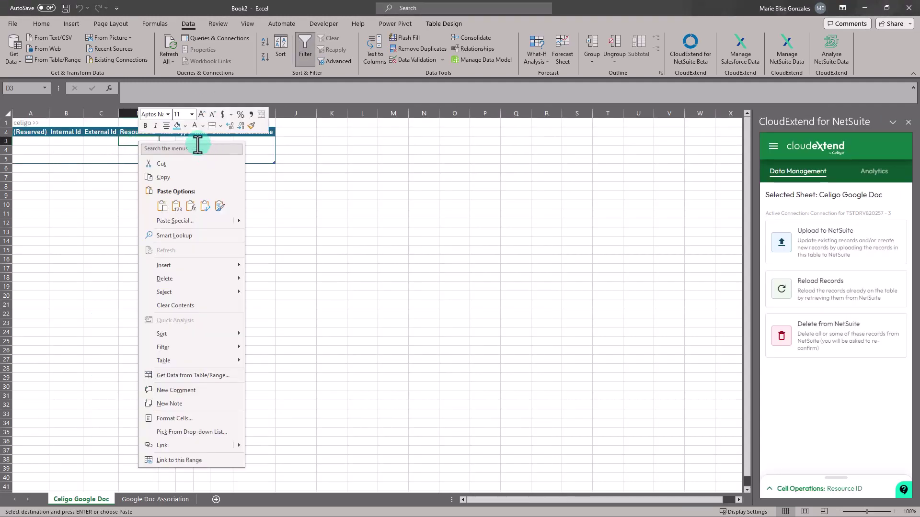
{"action": "left_click", "coordinate": [176, 206]}
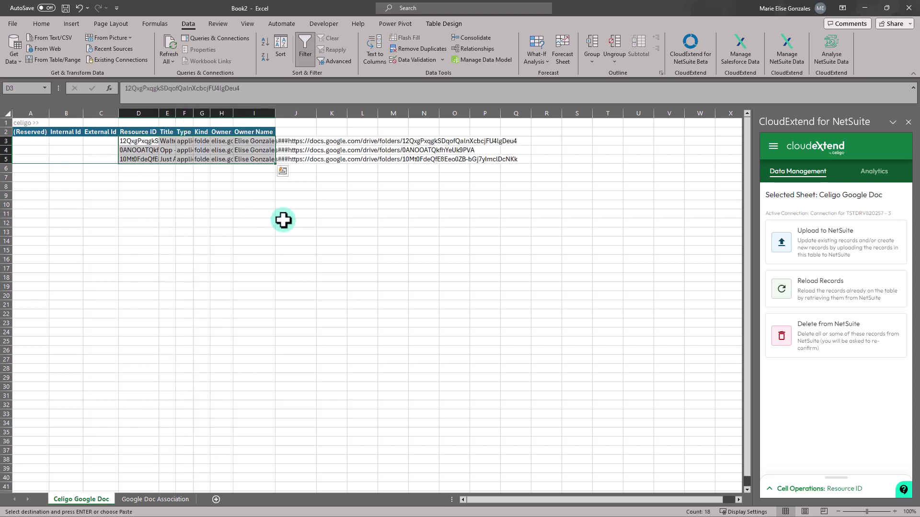
Upload only the selected rows via CloudExtend, creating GoogleDoc records 1520–1522.
{"action": "left_click", "coordinate": [795, 249]}
{"action": "left_click", "coordinate": [819, 304]}
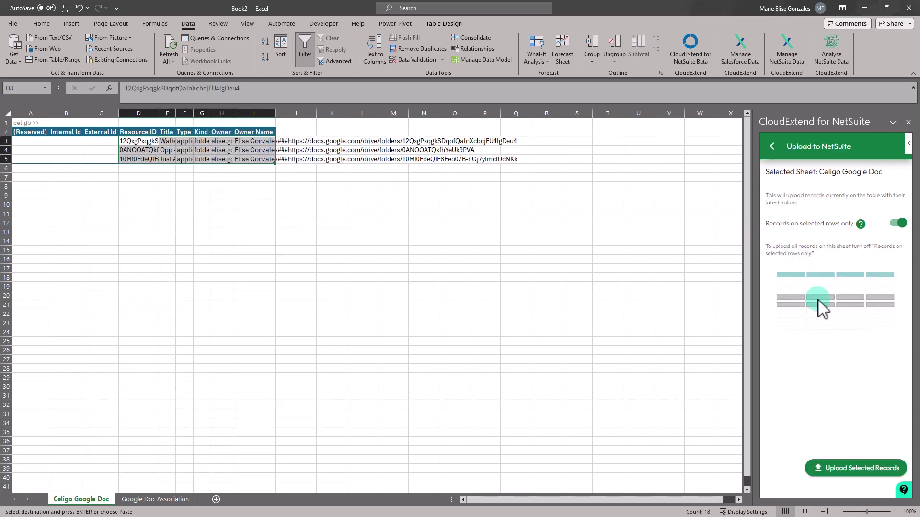
{"action": "left_click", "coordinate": [870, 472]}
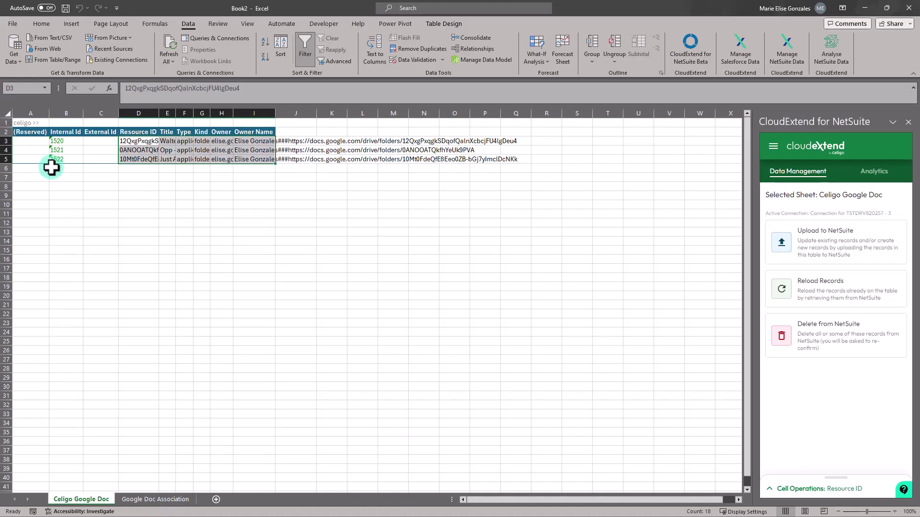
{"action": "left_click", "coordinate": [149, 499]}
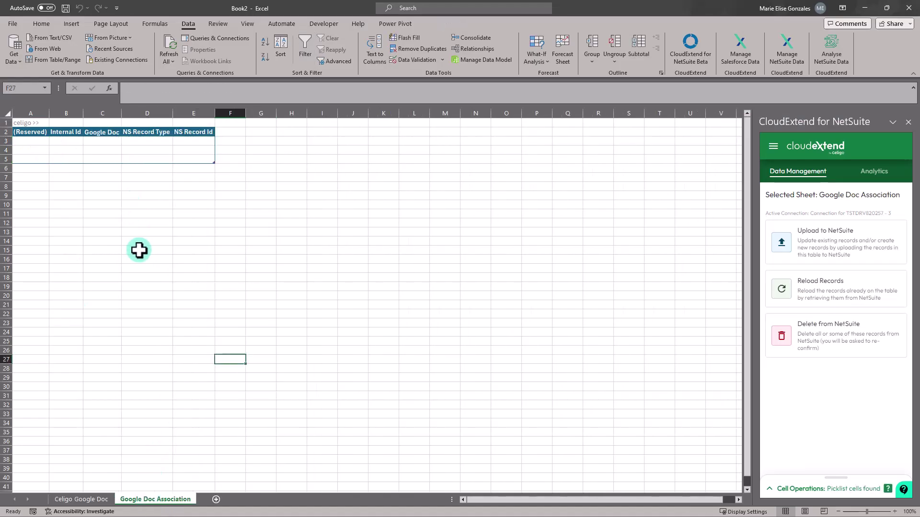
Fill the Google Doc Association sheet with record types/ids in D3 and GoogleDoc ids 1520–1522.
{"action": "left_click", "coordinate": [133, 141]}
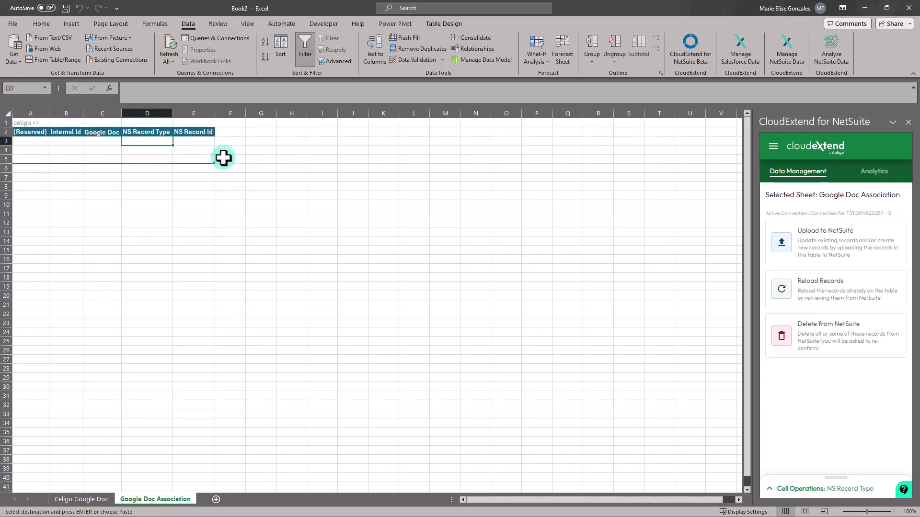
{"action": "key", "text": "ctrl+v"}
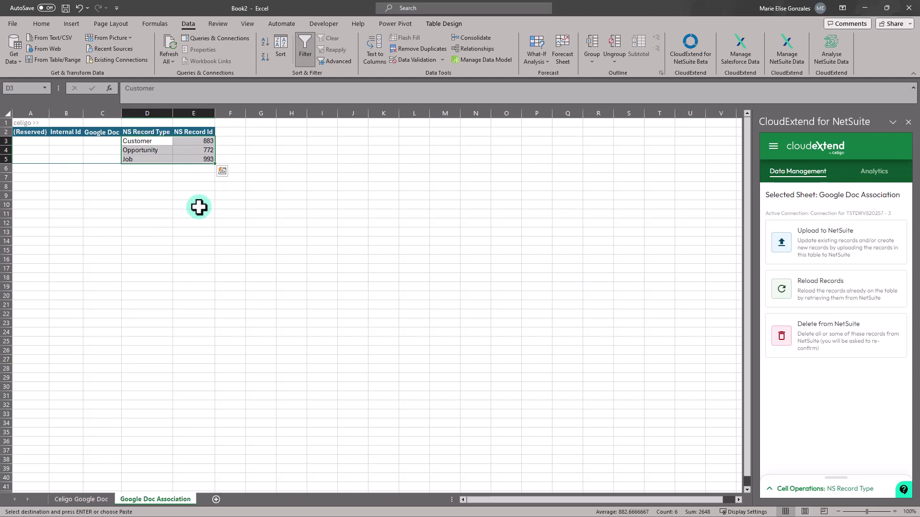
{"action": "left_click", "coordinate": [91, 500]}
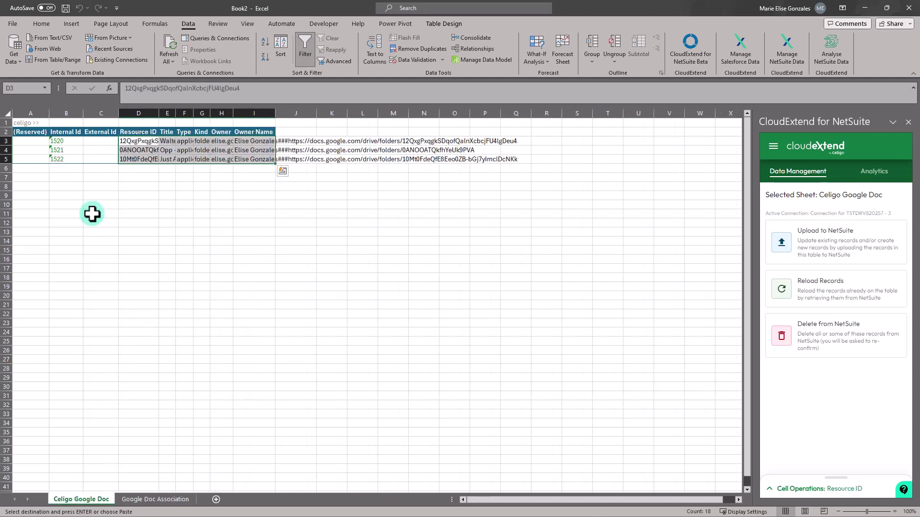
{"action": "left_click", "coordinate": [68, 142]}
{"action": "key", "text": "ctrl+v"}
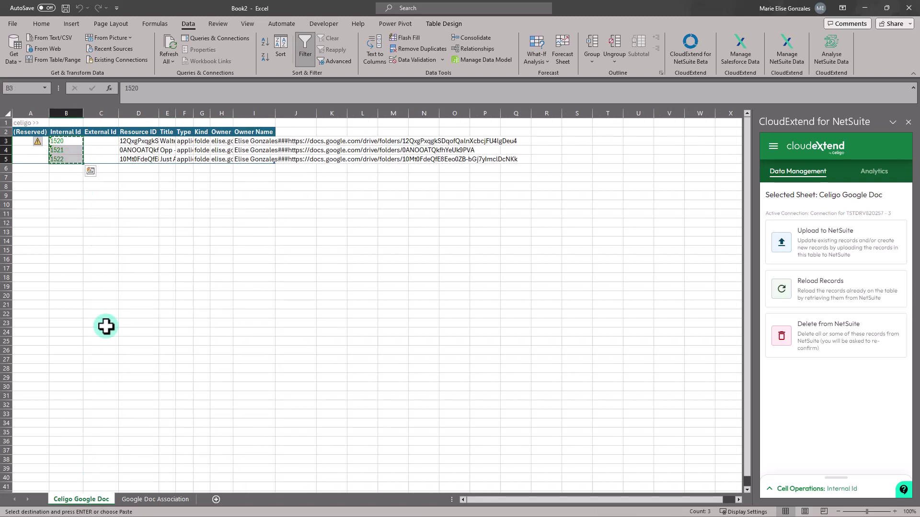
{"action": "left_click", "coordinate": [148, 499]}
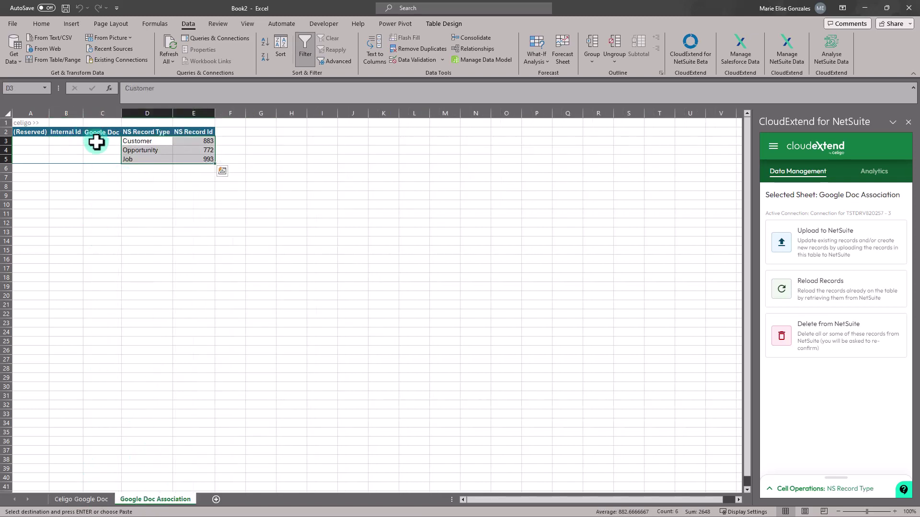
{"action": "right_click", "coordinate": [93, 142]}
{"action": "left_click", "coordinate": [135, 207]}
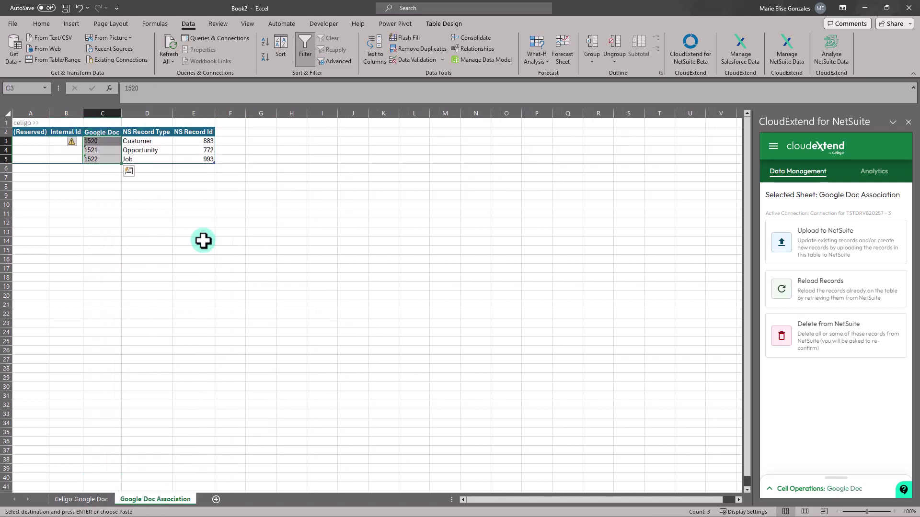
Upload all three association records via CloudExtend, receiving Internal Ids 2183–2185.
{"action": "left_click", "coordinate": [183, 194]}
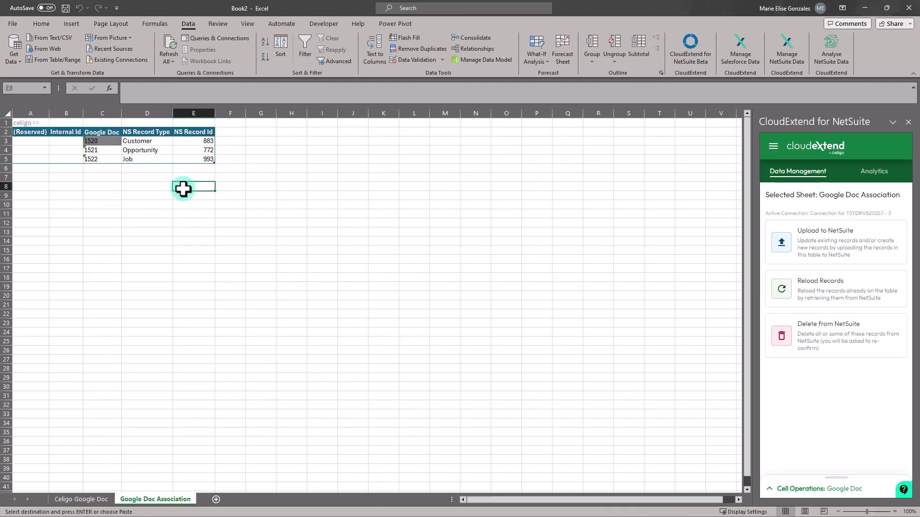
{"action": "left_click", "coordinate": [808, 242]}
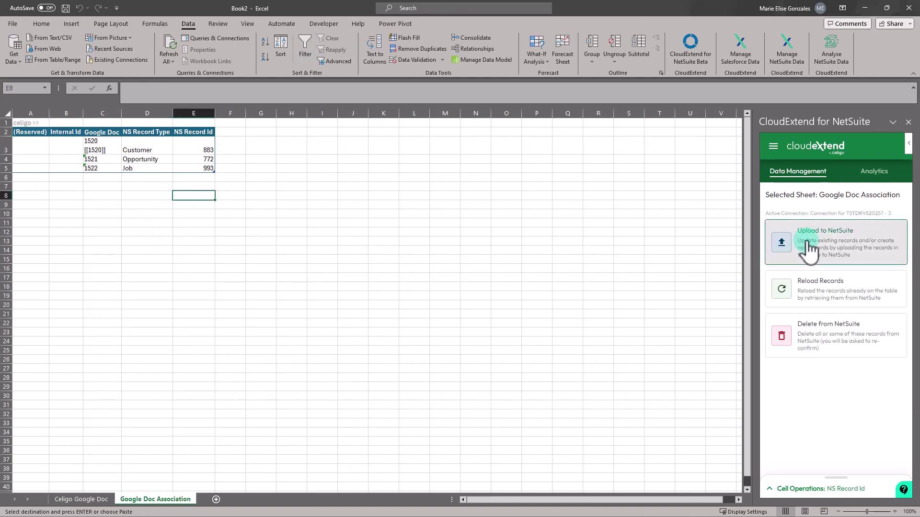
{"action": "left_click", "coordinate": [903, 221]}
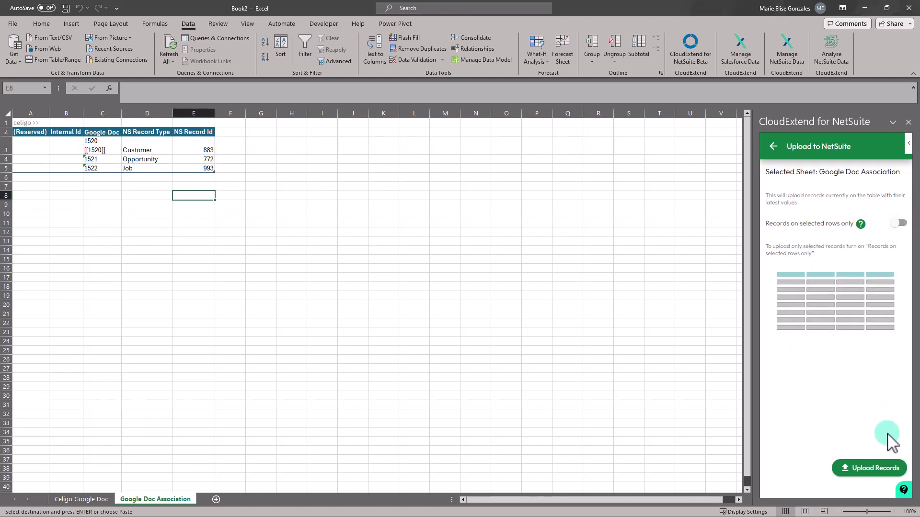
{"action": "left_click", "coordinate": [875, 469]}
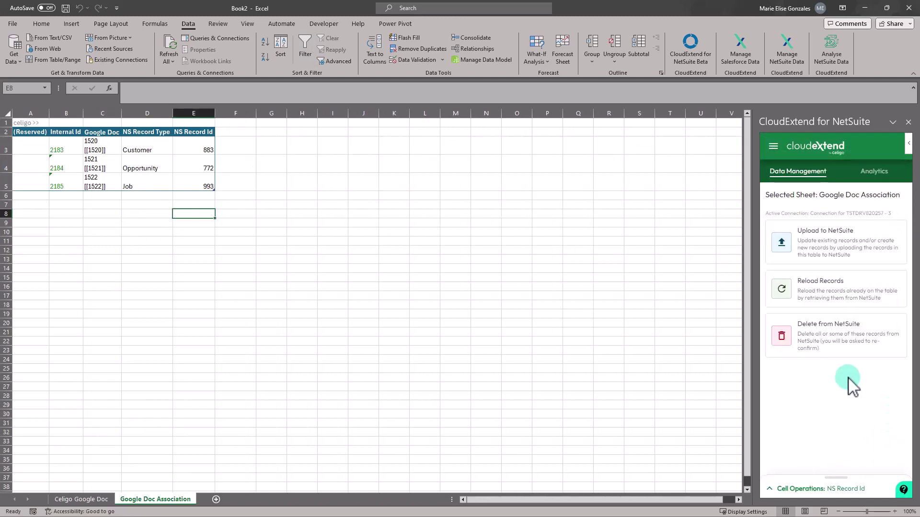
Open opportunity 772 and view its Google Drive tab showing the Opp - Vegas Tours folder.
{"action": "left_click", "coordinate": [156, 165]}
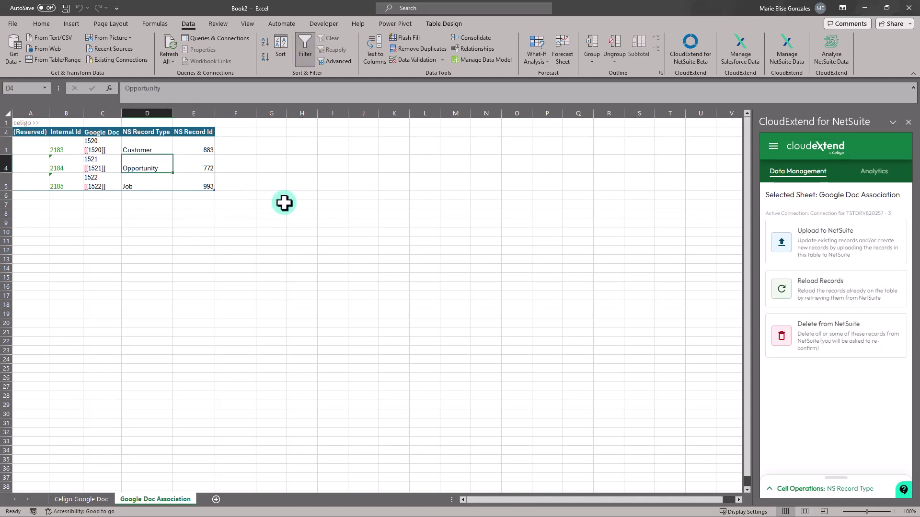
{"action": "left_click", "coordinate": [205, 167]}
{"action": "scroll", "coordinate": [378, 283], "scroll_direction": "down", "scroll_amount": 1}
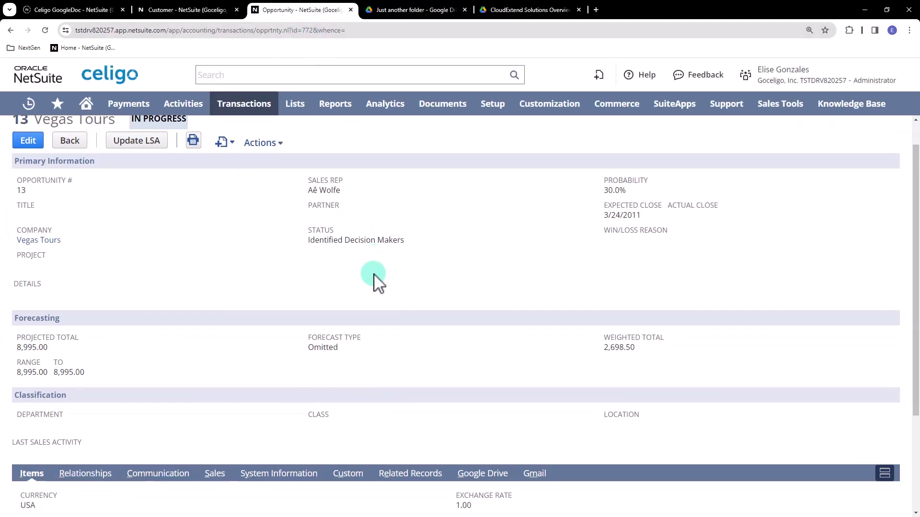
{"action": "scroll", "coordinate": [378, 283], "scroll_direction": "down", "scroll_amount": 2}
{"action": "left_click", "coordinate": [482, 361]}
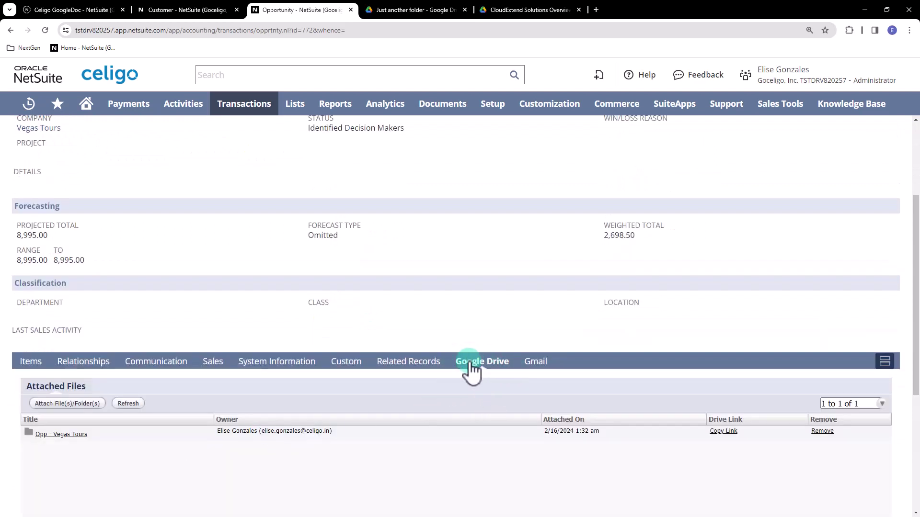